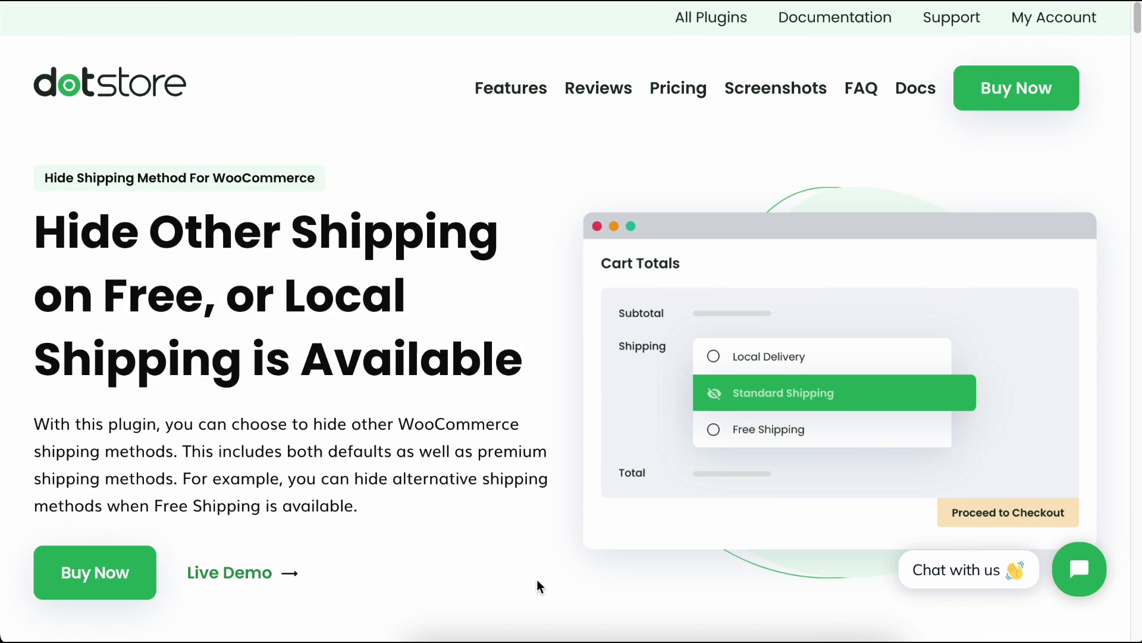
- Open the 'Hide Local Pickup for Certain Products' rule from the Manage Rules list
scroll(545, 501, "down", 5)
scroll(546, 503, "down", 4)
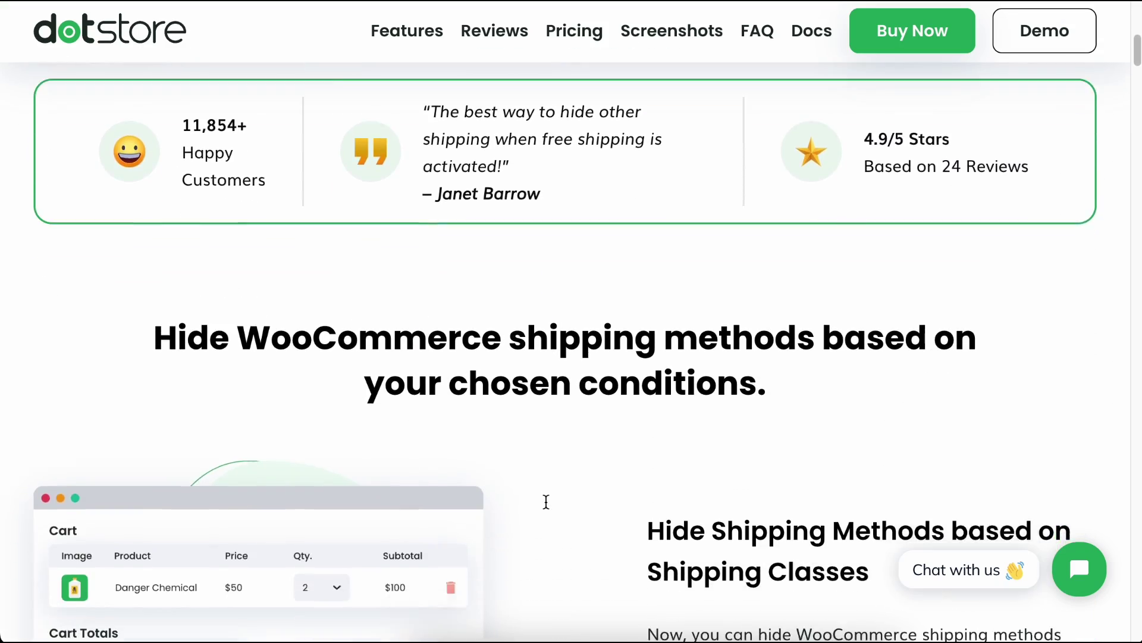
scroll(546, 503, "down", 2)
scroll(546, 503, "down", 5)
scroll(546, 503, "down", 5)
scroll(546, 503, "down", 3)
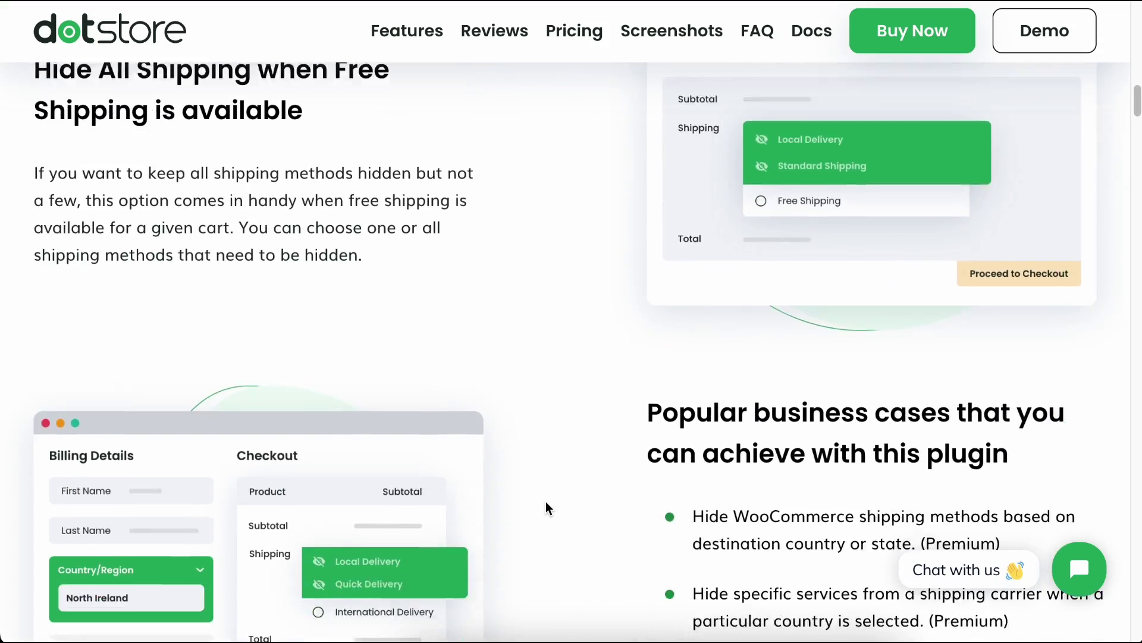
scroll(546, 503, "down", 3)
scroll(546, 503, "down", 1)
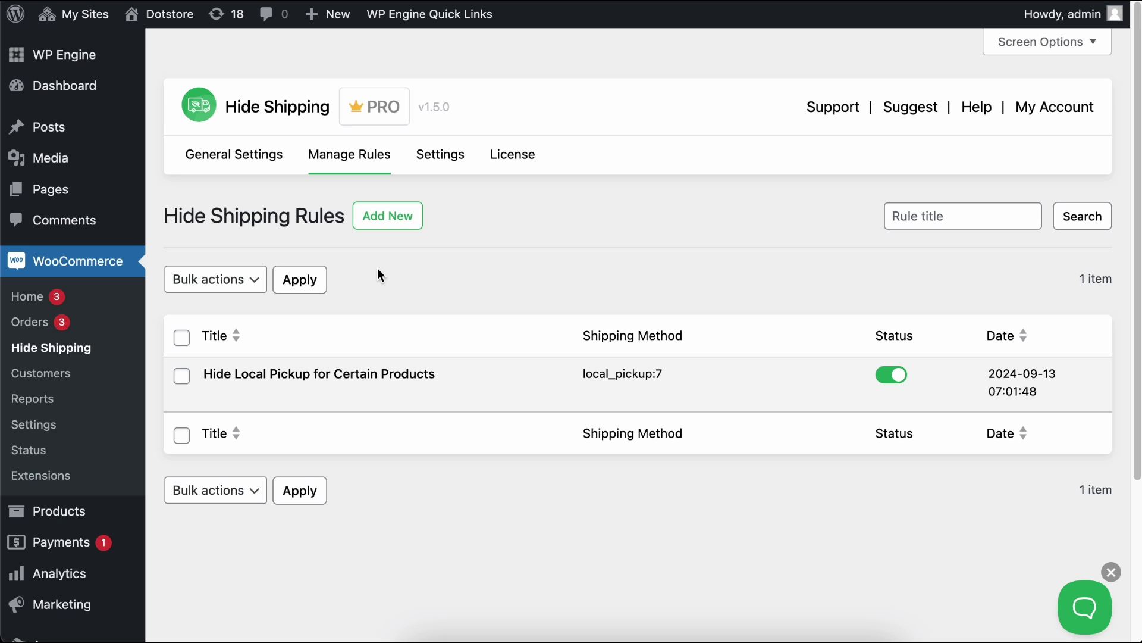
mouse_move(319, 375)
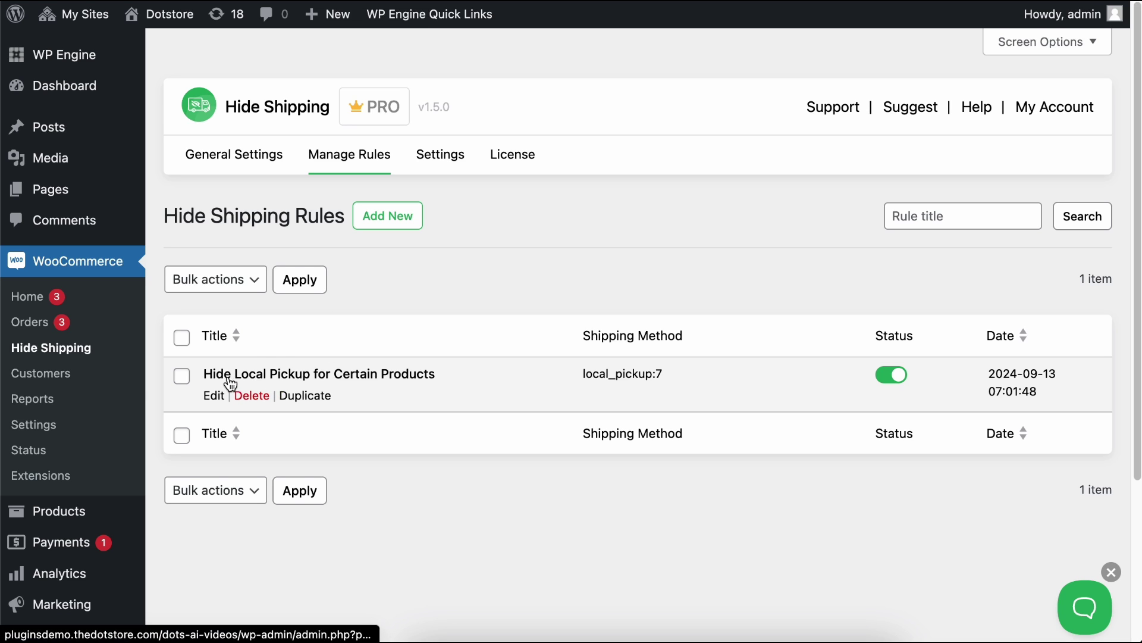
left_click(230, 381)
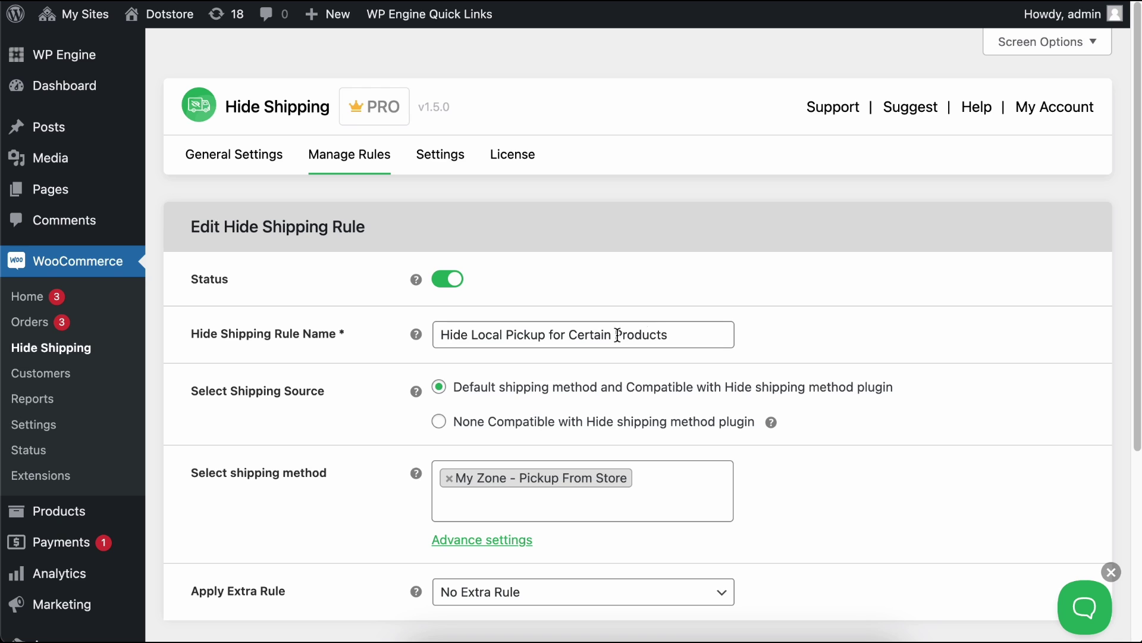
left_click(695, 334)
scroll(633, 342, "down", 5)
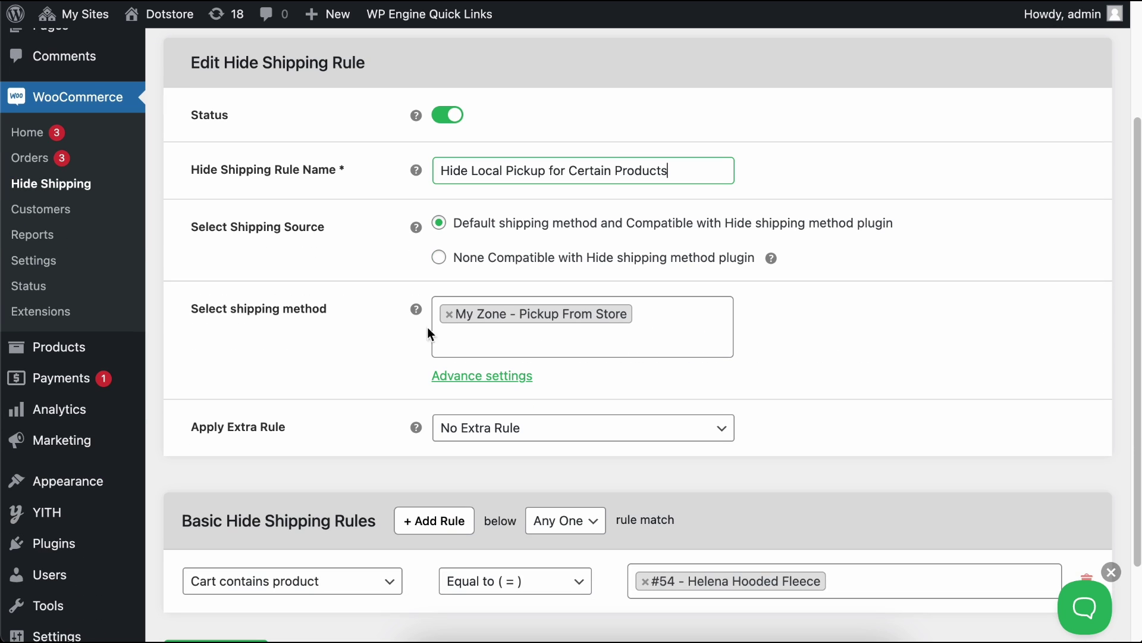
left_click(527, 347)
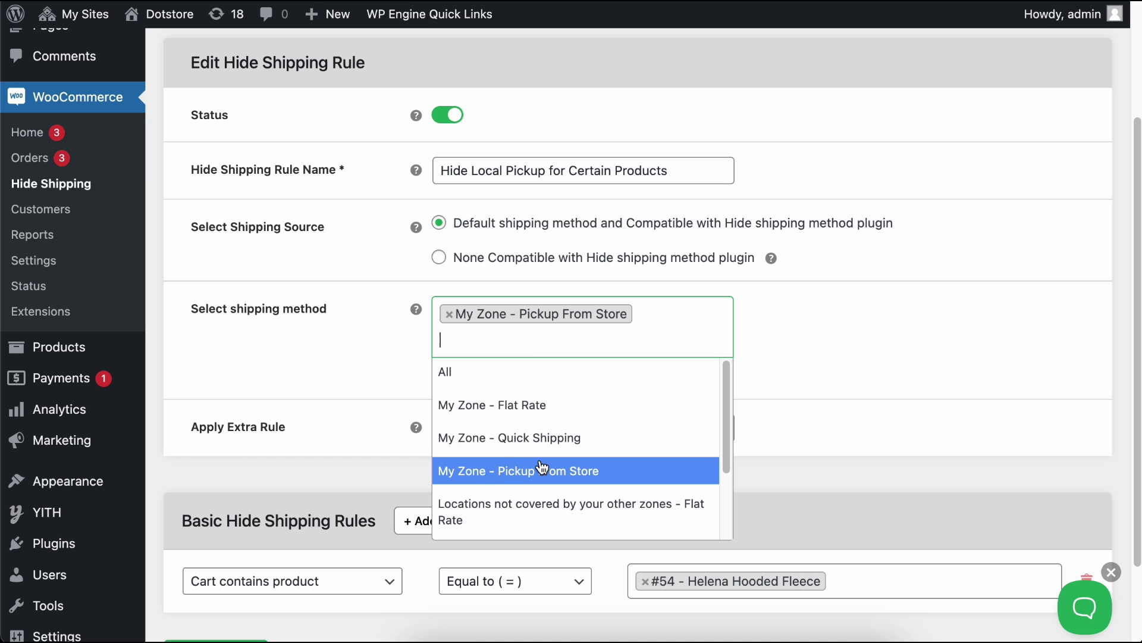
left_click(397, 328)
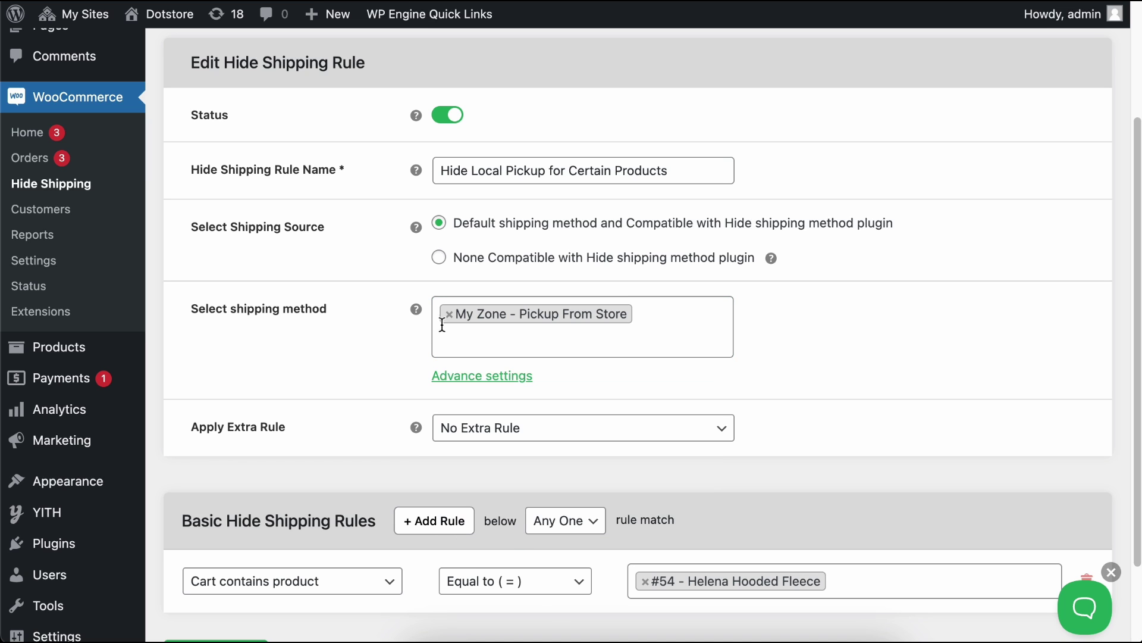
scroll(319, 348, "down", 2)
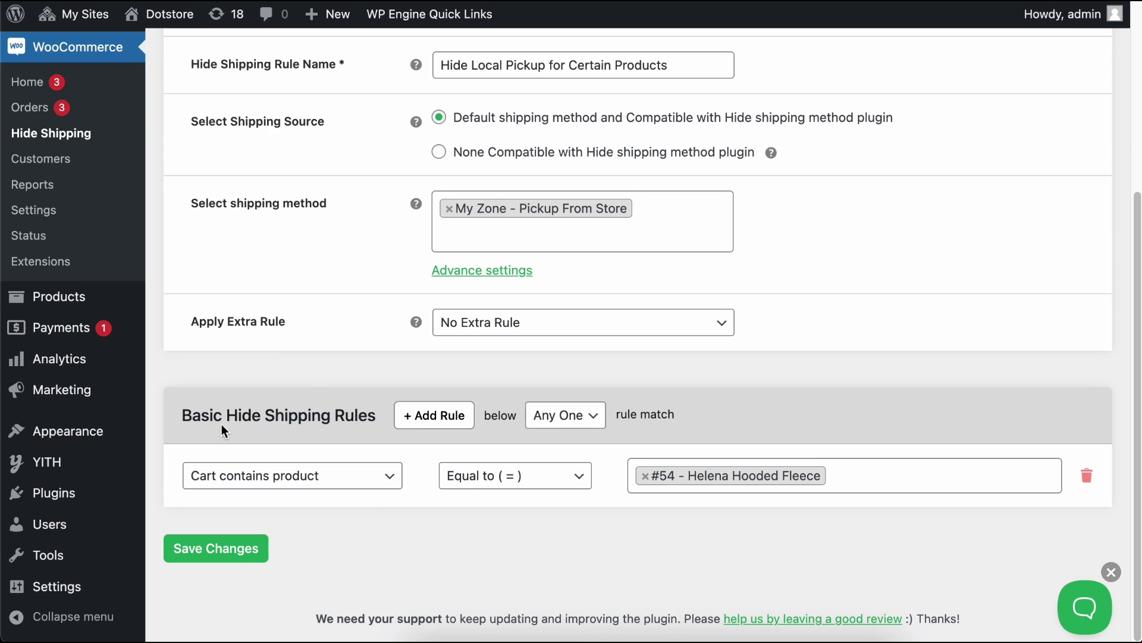
left_click(312, 485)
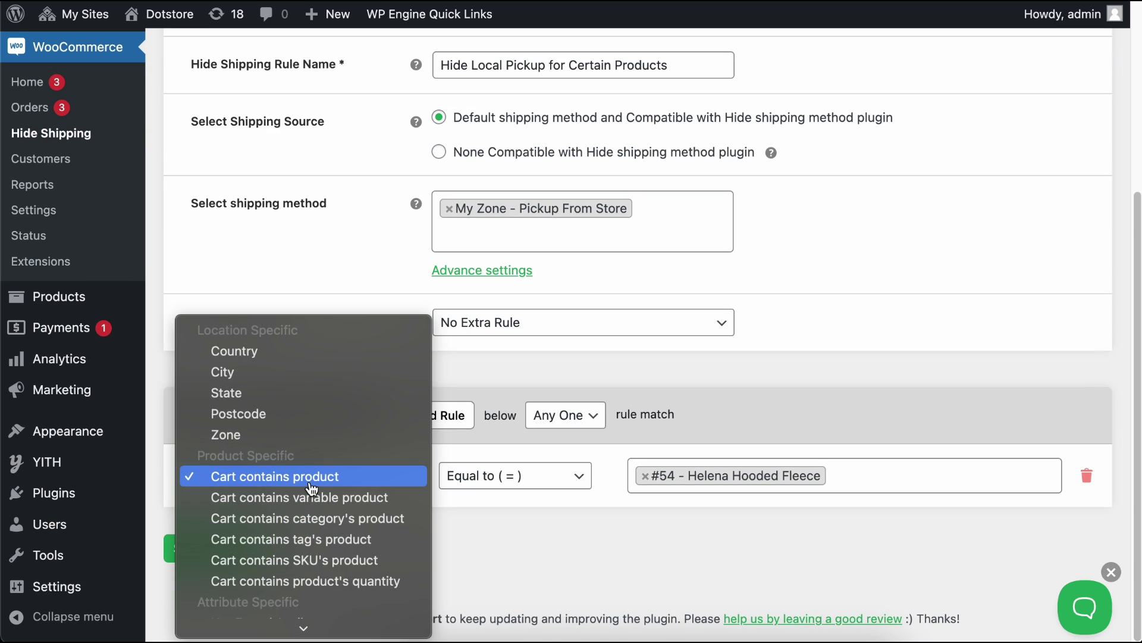
scroll(311, 488, "down", 3)
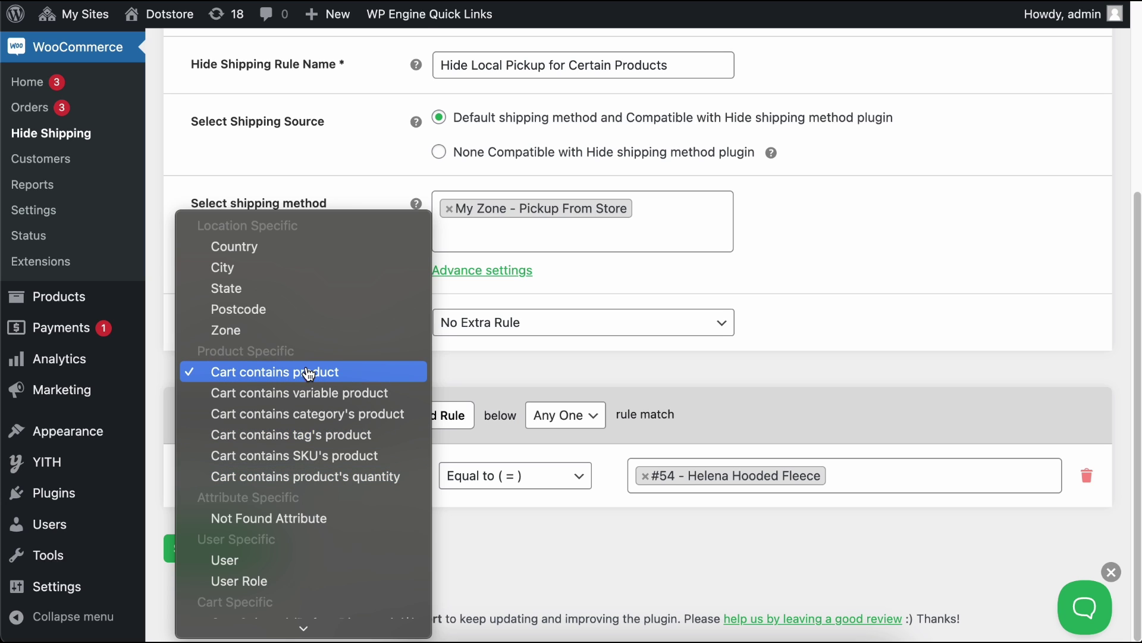
left_click(326, 373)
left_click(510, 479)
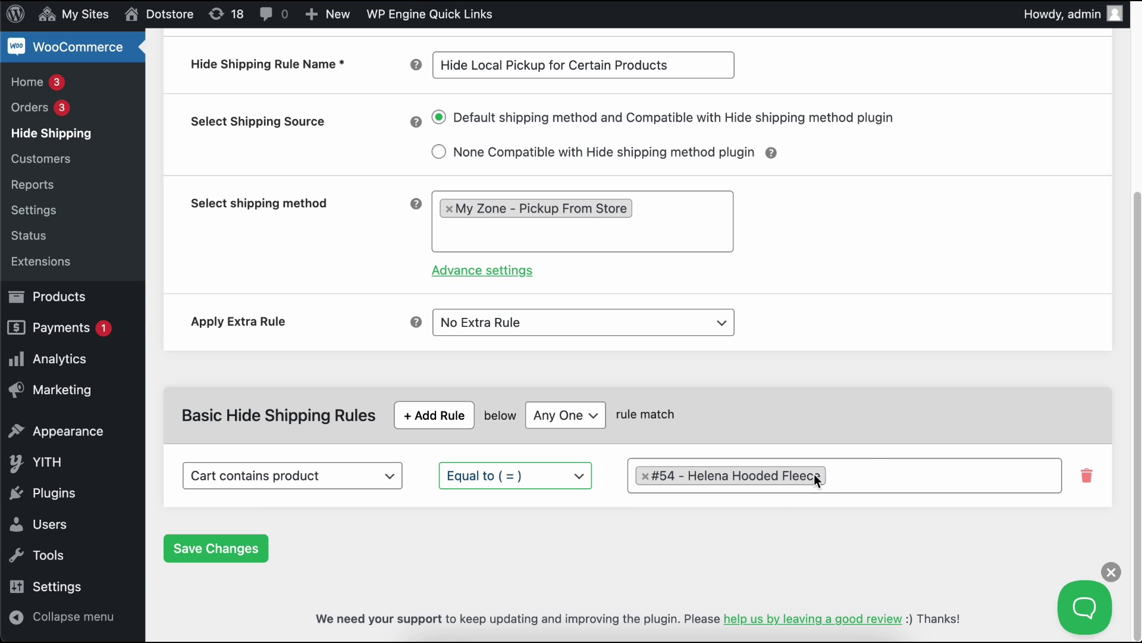
left_click(842, 475)
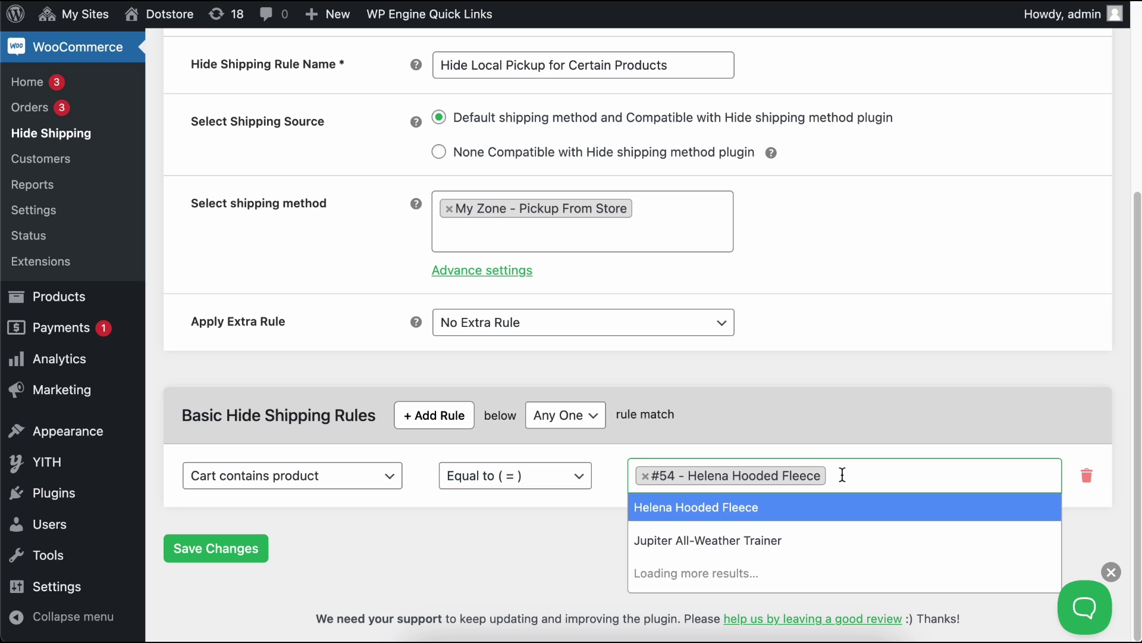
left_click(884, 443)
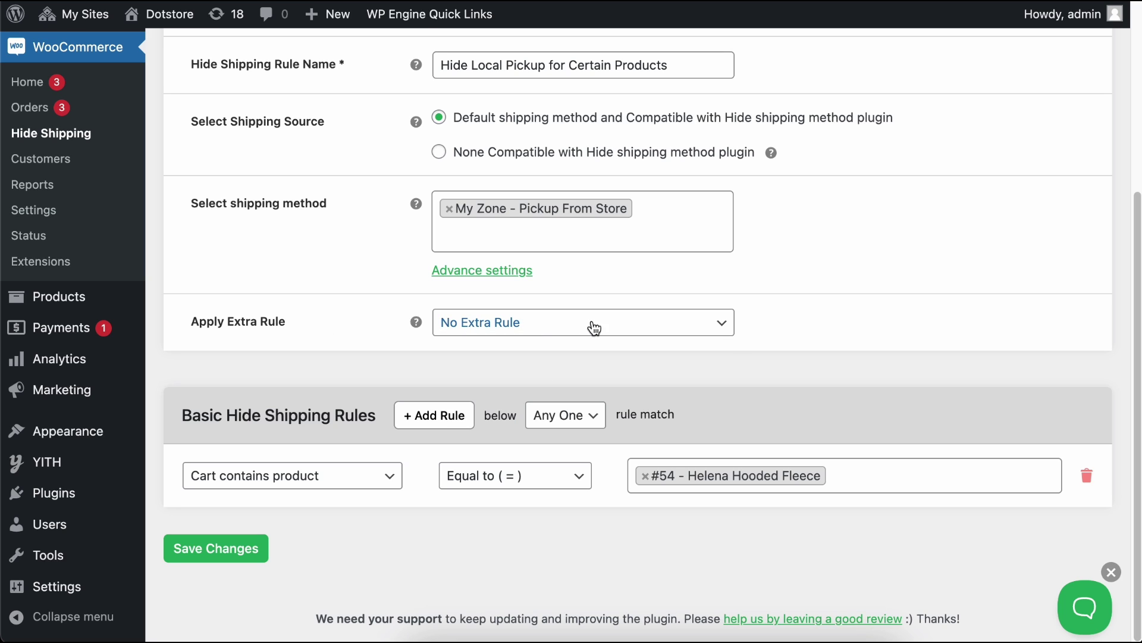
- Set Apply Extra Rule to Advance Rule and add an empty Product Qty condition row
left_click(543, 324)
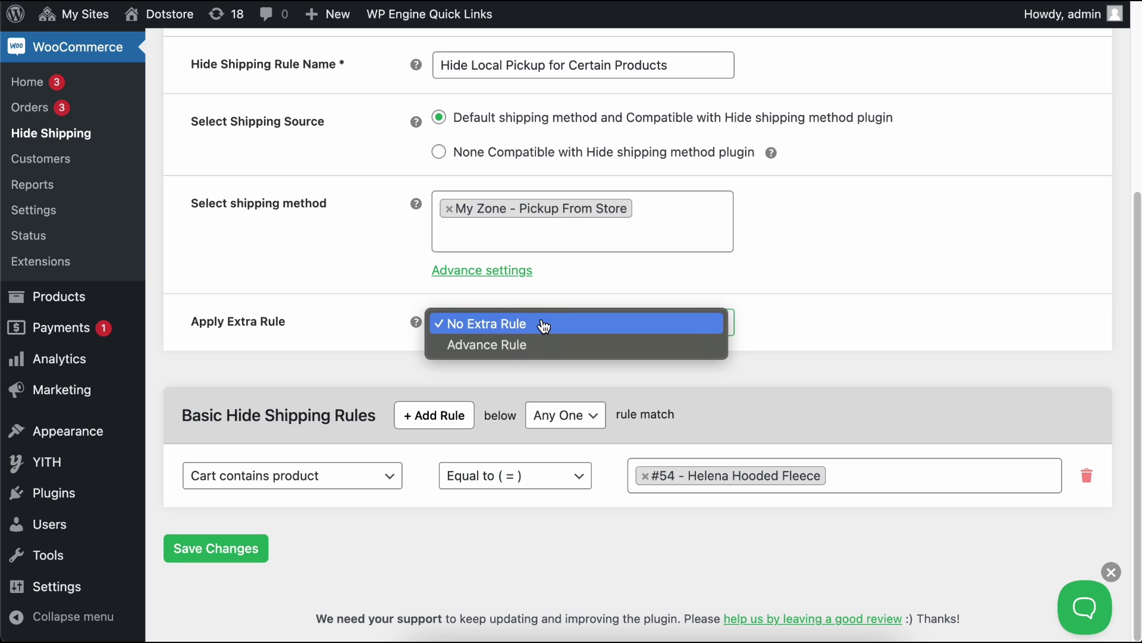
left_click(496, 345)
scroll(464, 315, "down", 10)
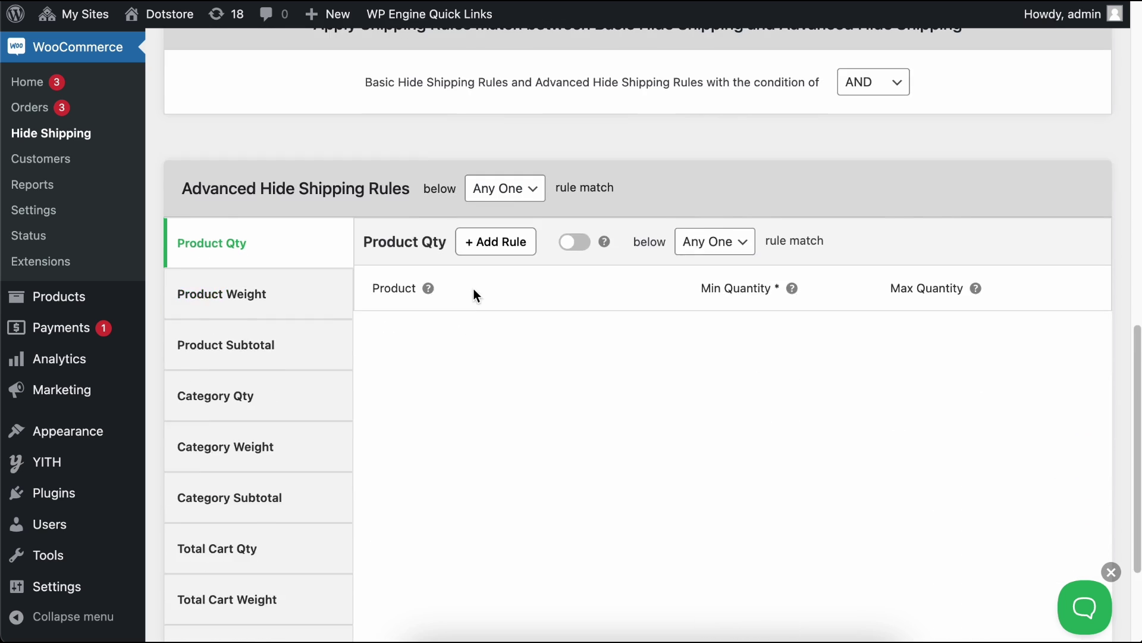
scroll(494, 309, "down", 2)
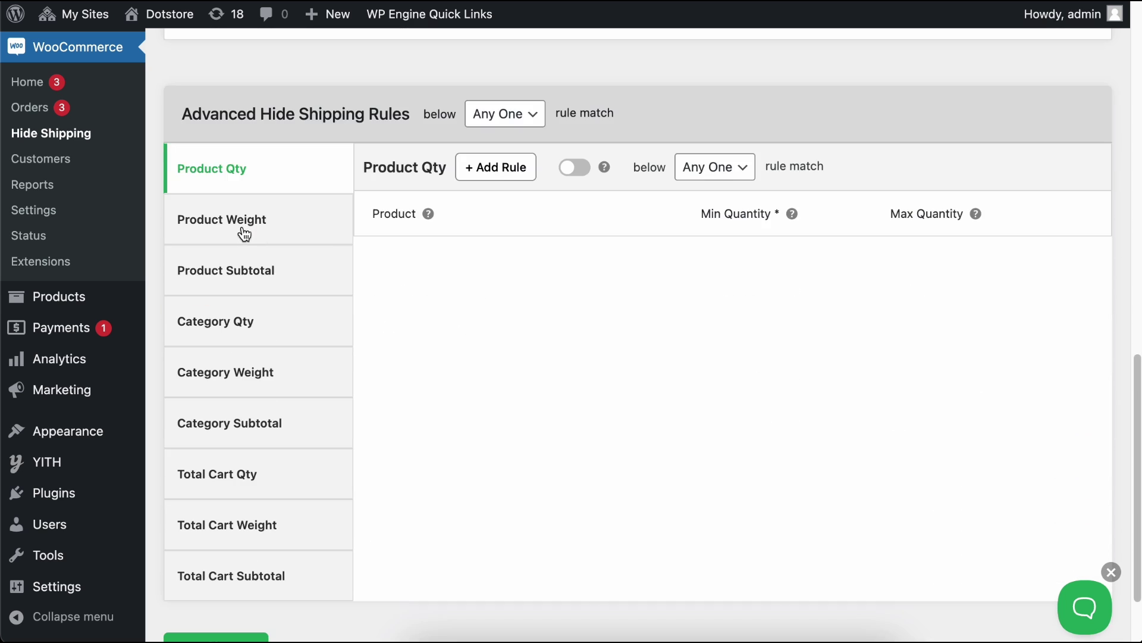
left_click(479, 173)
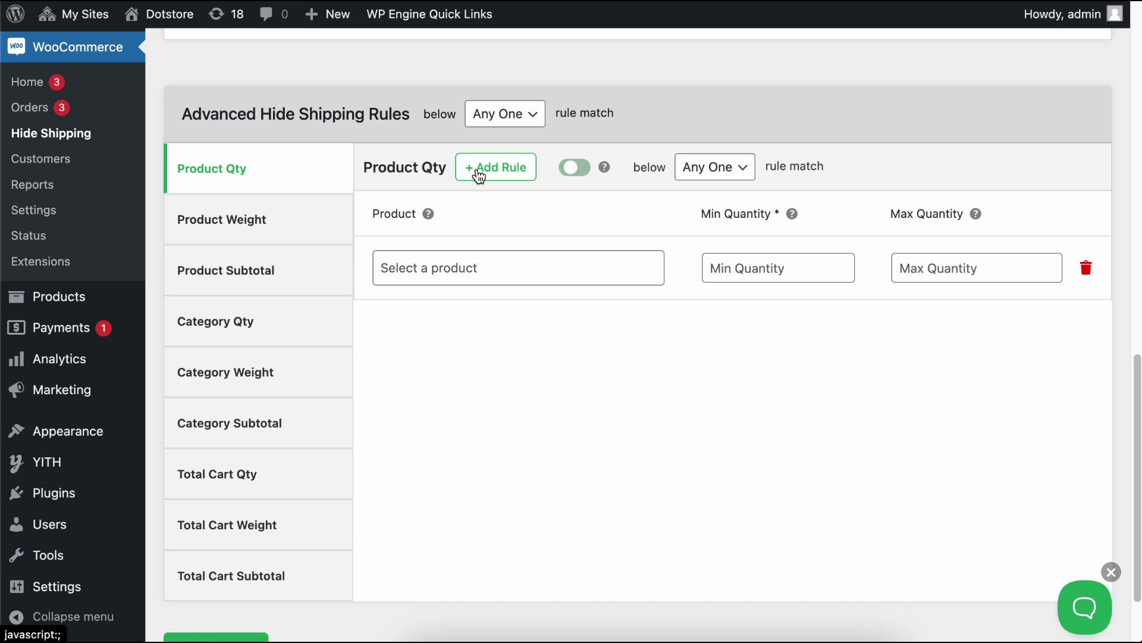
left_click(437, 256)
left_click(751, 263)
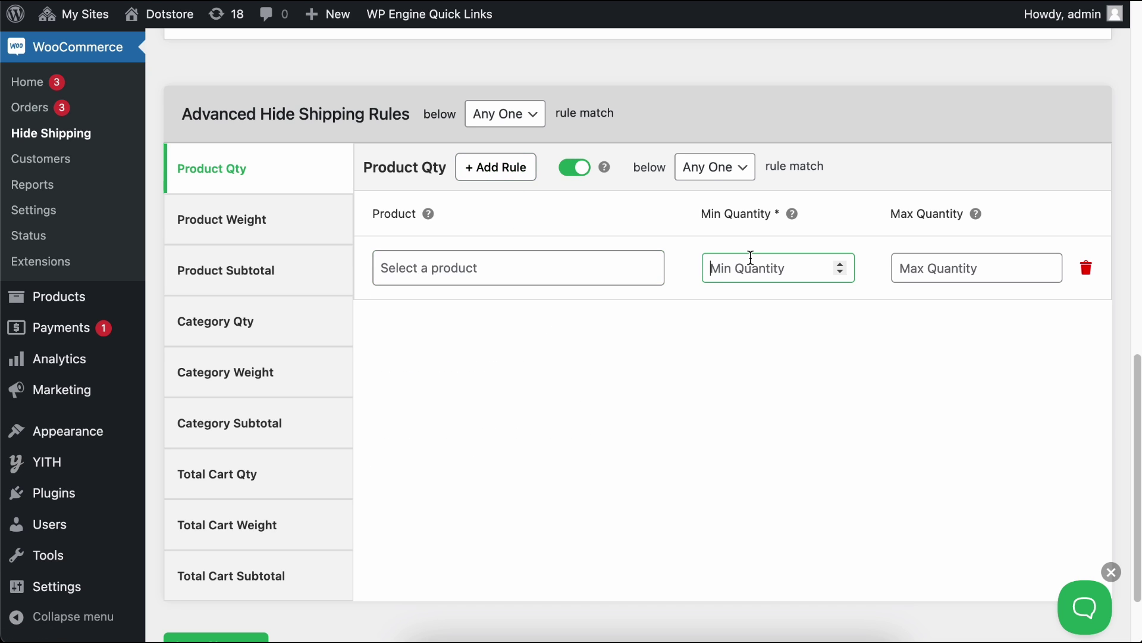
left_click(952, 262)
left_click(771, 337)
- Browse the Product Weight and Product Subtotal condition tabs without entering values
left_click(255, 226)
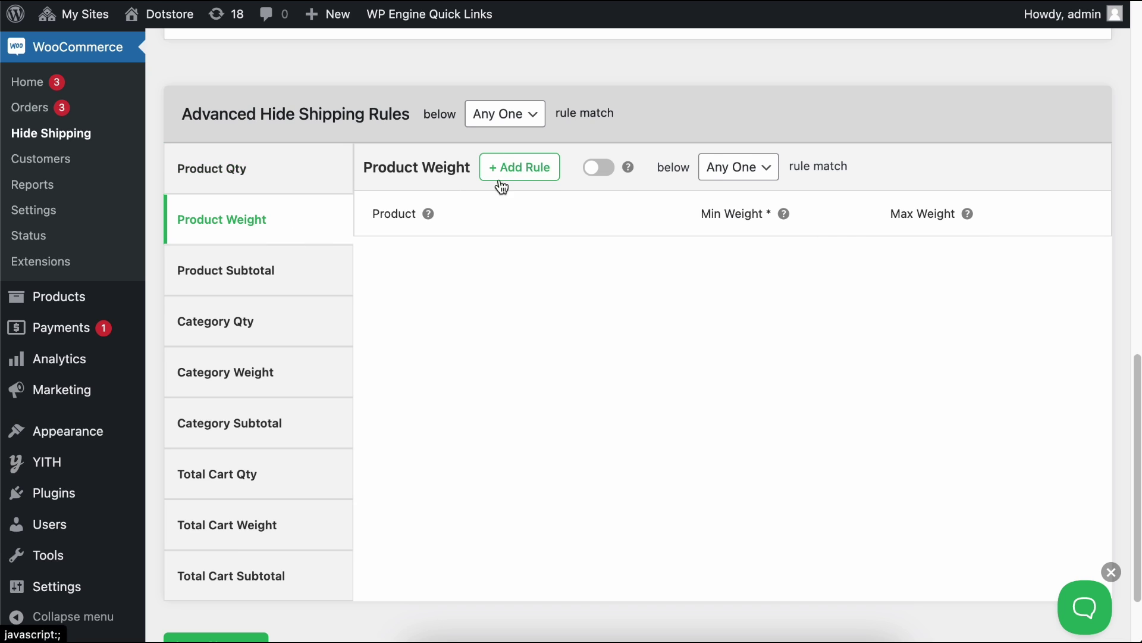
left_click(229, 282)
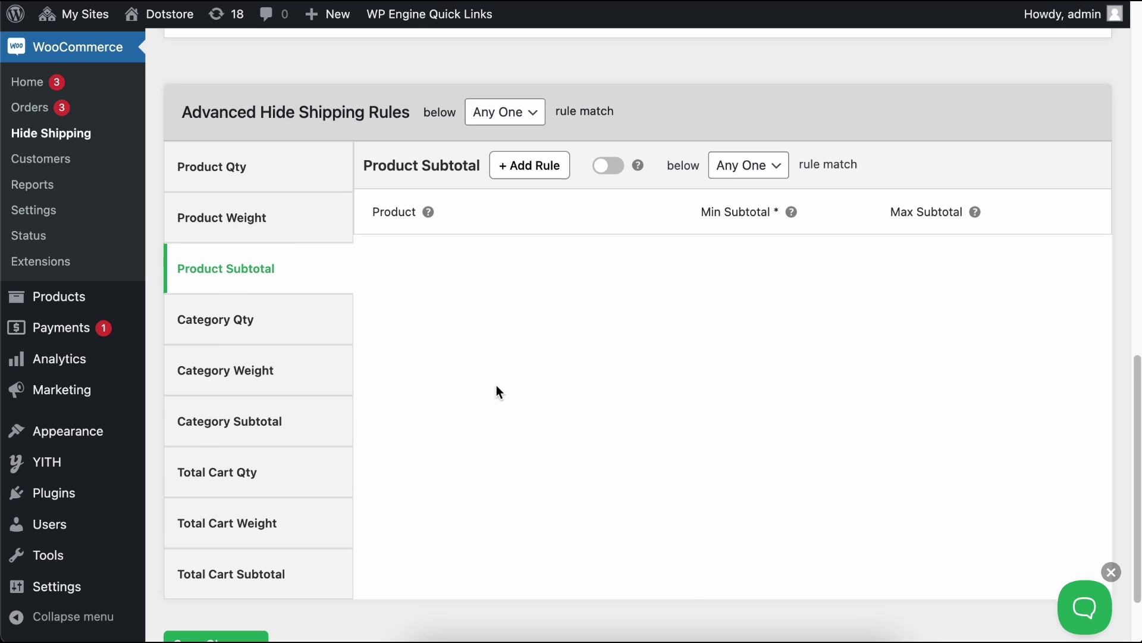
scroll(496, 392, "down", 2)
scroll(496, 391, "up", 4)
scroll(493, 380, "up", 3)
scroll(490, 368, "up", 5)
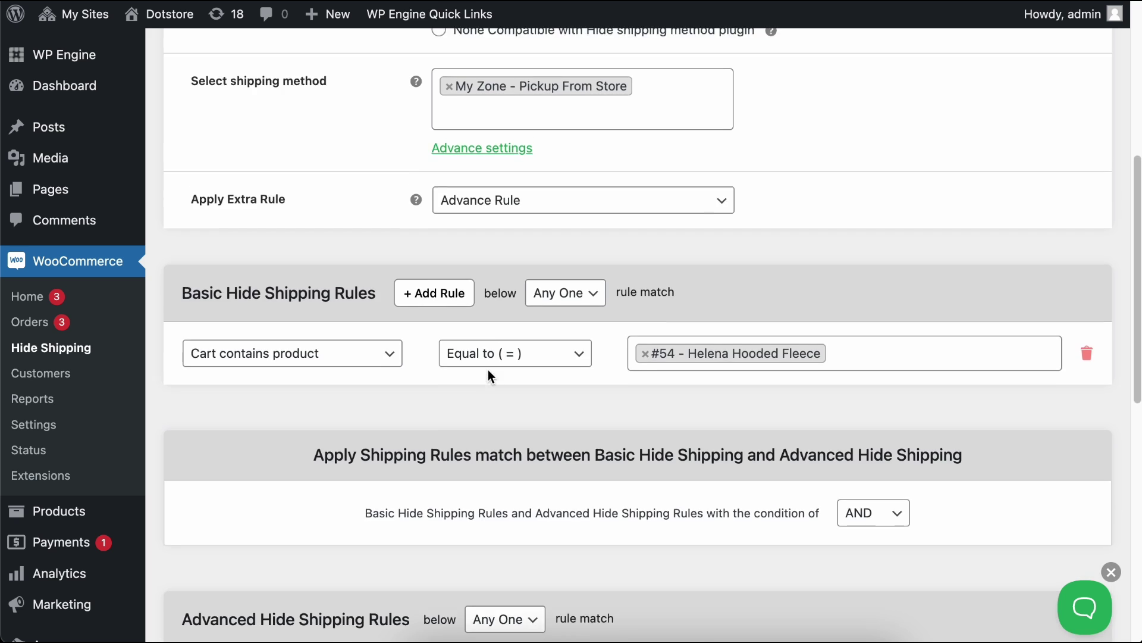
- Set Apply Extra Rule back to No Extra Rule and save the rule
scroll(487, 375, "up", 1)
scroll(462, 377, "down", 1)
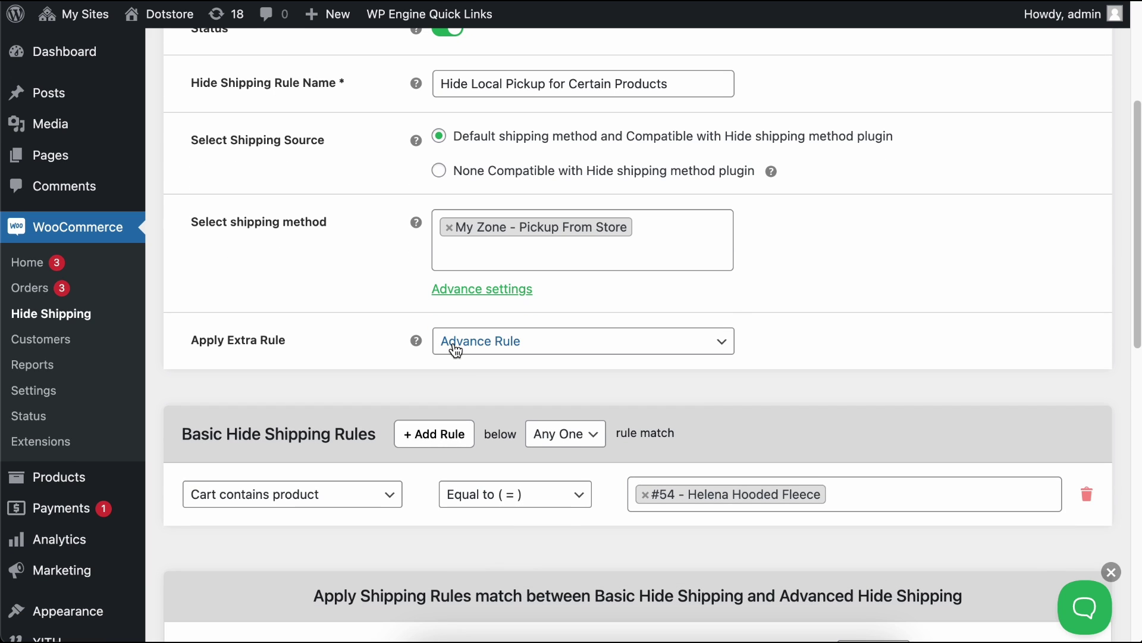
left_click(456, 350)
left_click(479, 330)
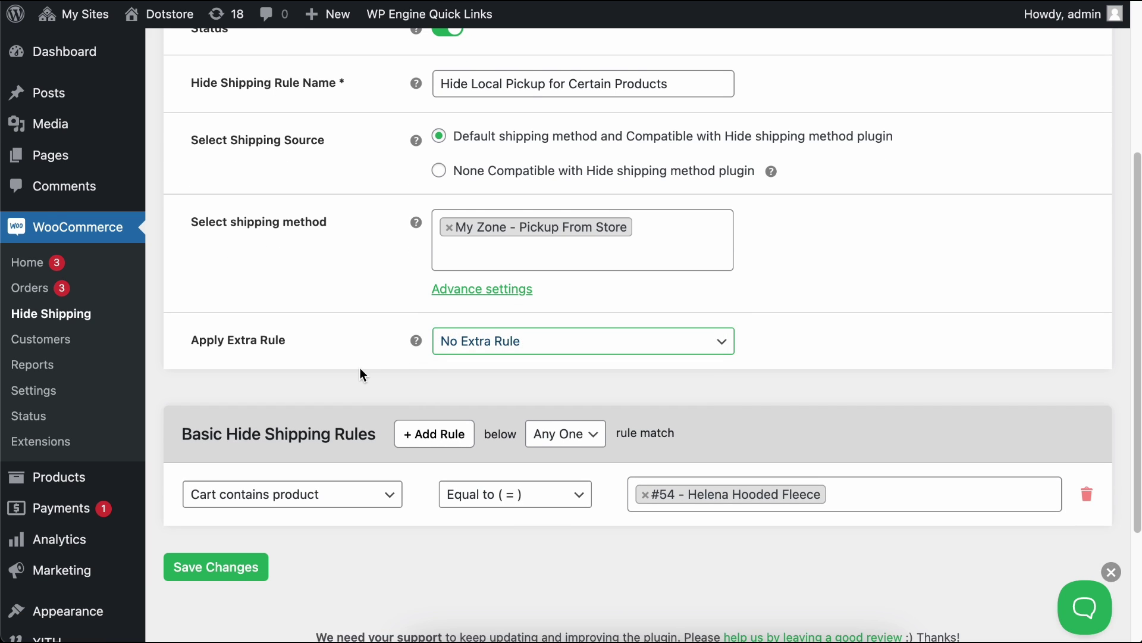
left_click(214, 563)
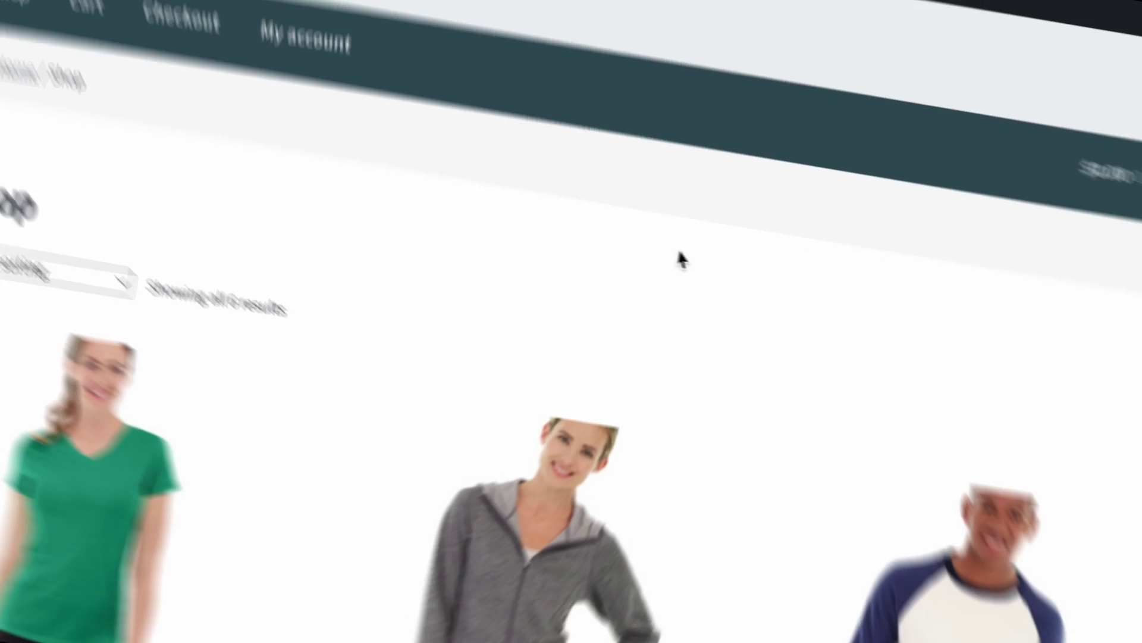
- Add the Jupiter All-Weather Trainer to the cart from the second row of the Shop page
scroll(647, 255, "down", 3)
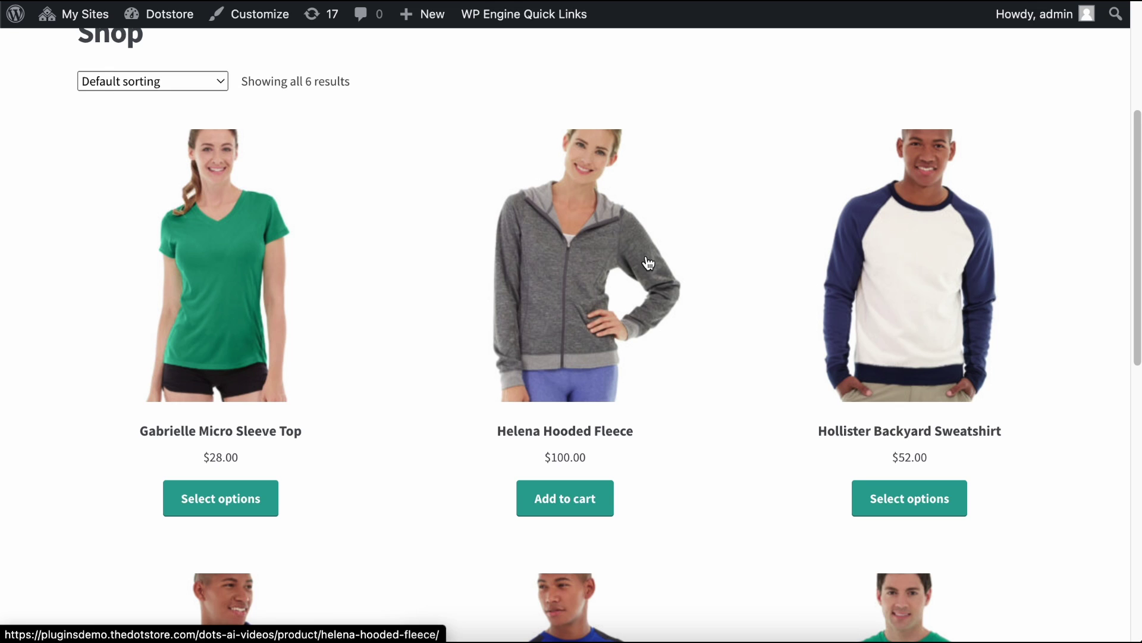
scroll(649, 263, "down", 2)
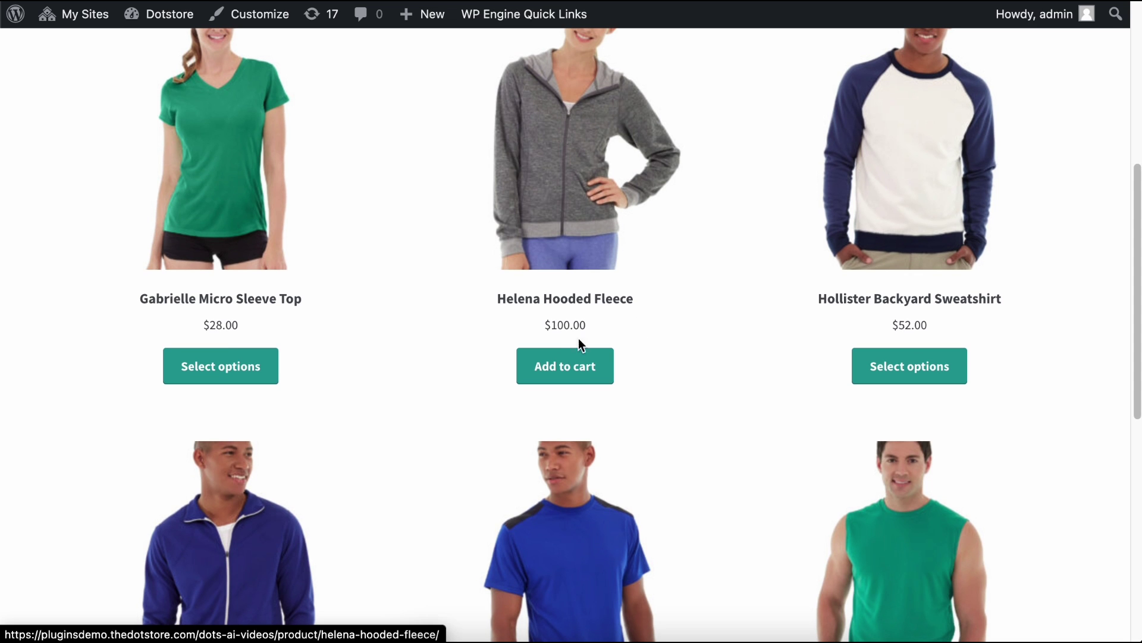
scroll(594, 317, "down", 1)
scroll(591, 323, "down", 5)
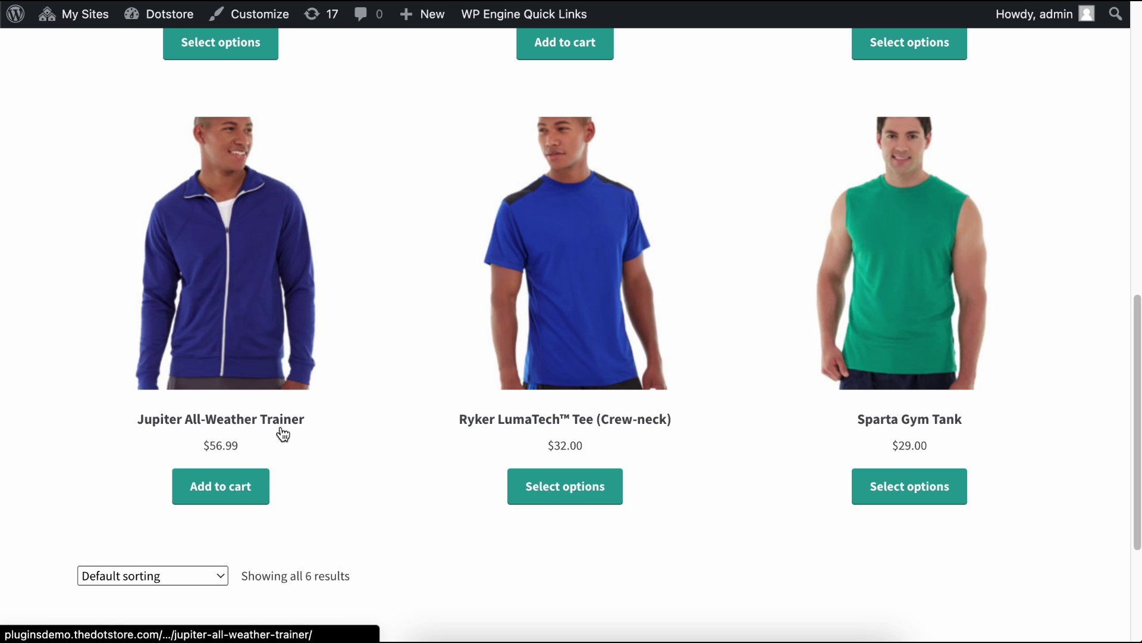
left_click(224, 492)
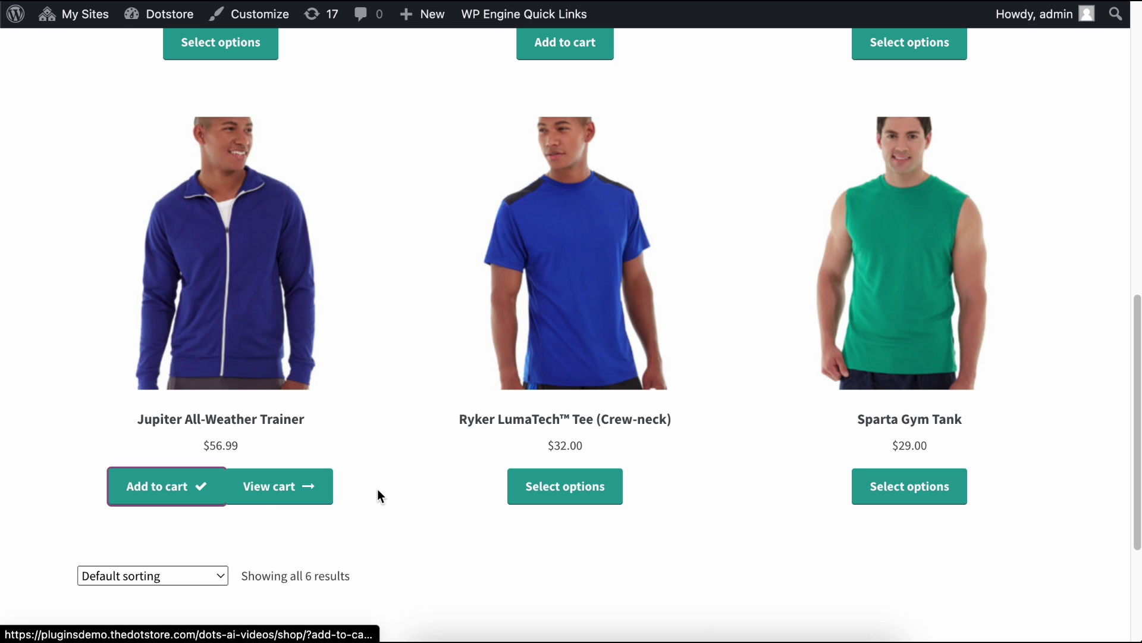
- In the cart, switch shipping to Flat Rate, then back to Pickup From Store ($56.99)
left_click(296, 497)
scroll(605, 442, "down", 5)
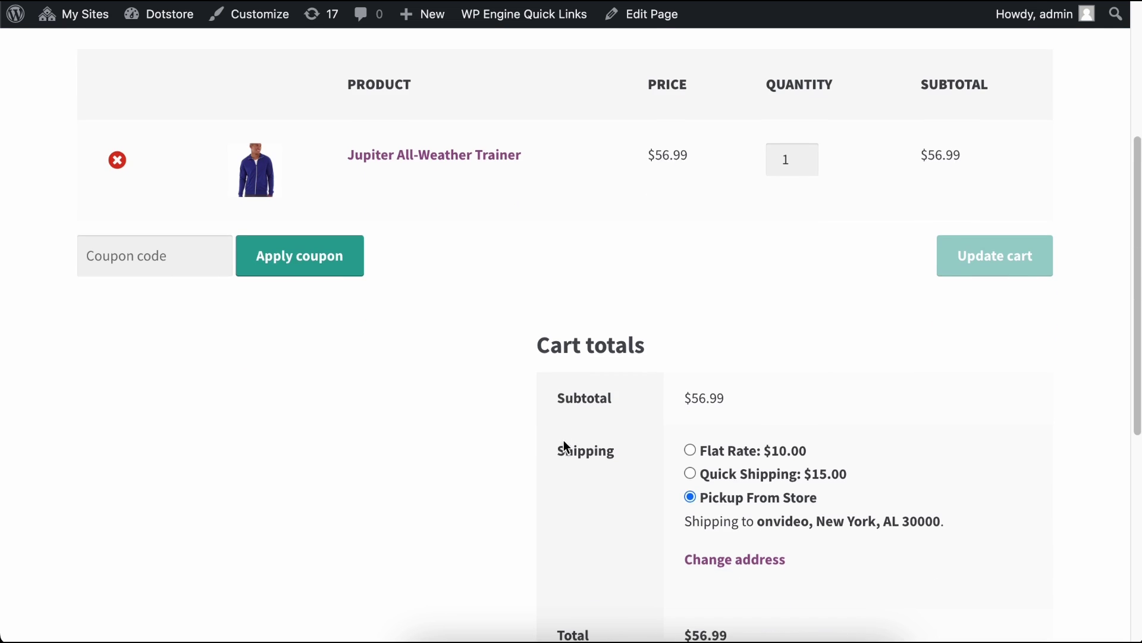
scroll(566, 447, "down", 1)
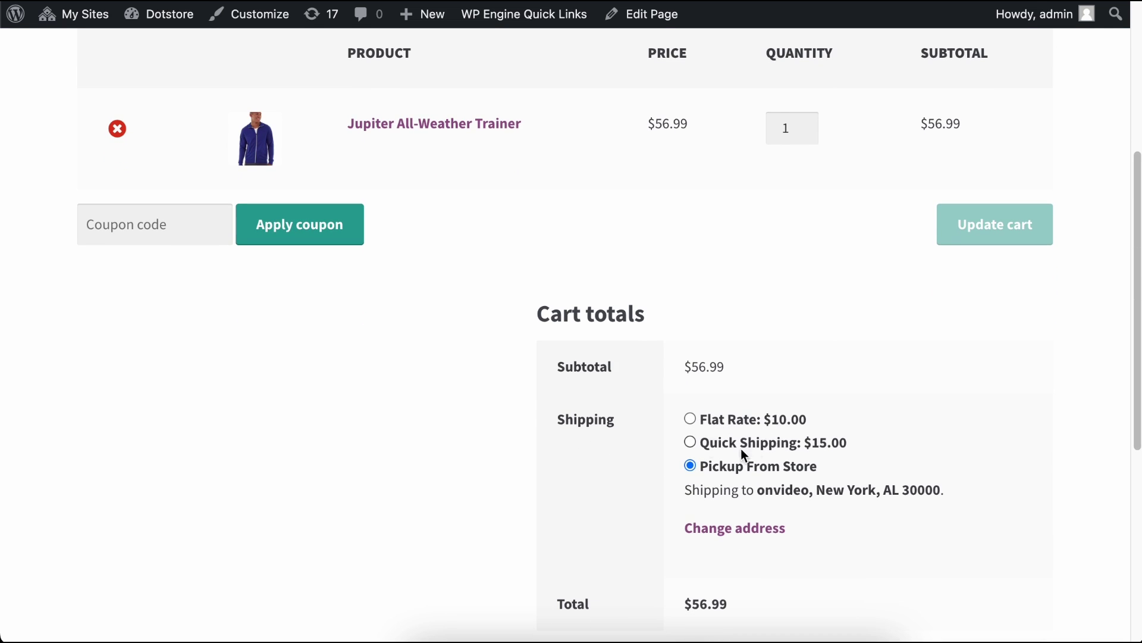
left_click(720, 423)
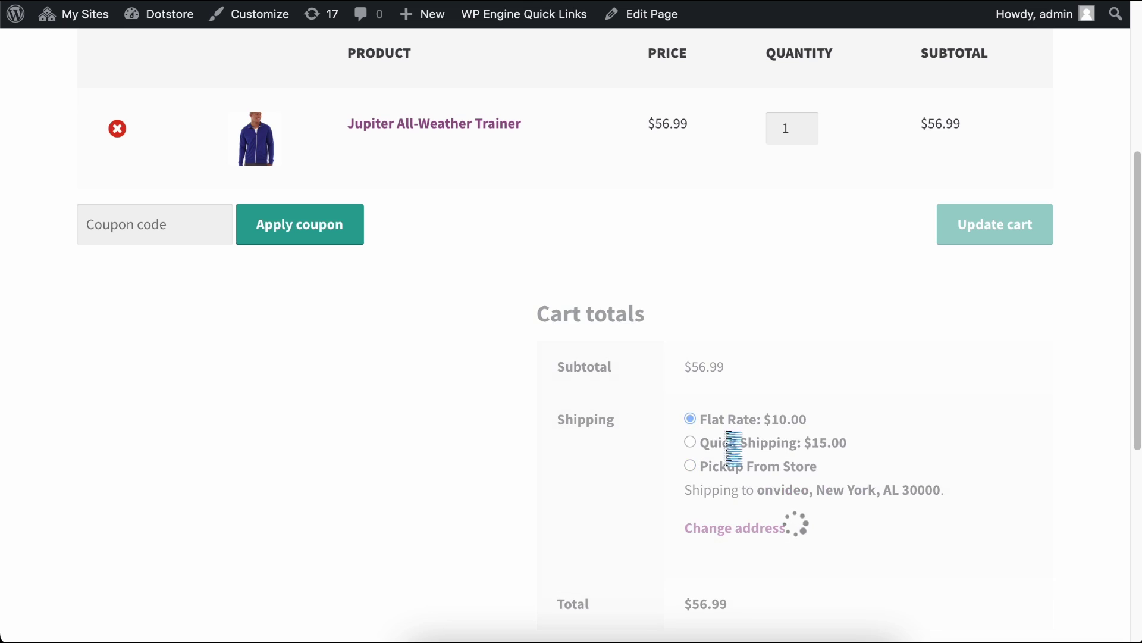
left_click_drag(826, 470, 730, 474)
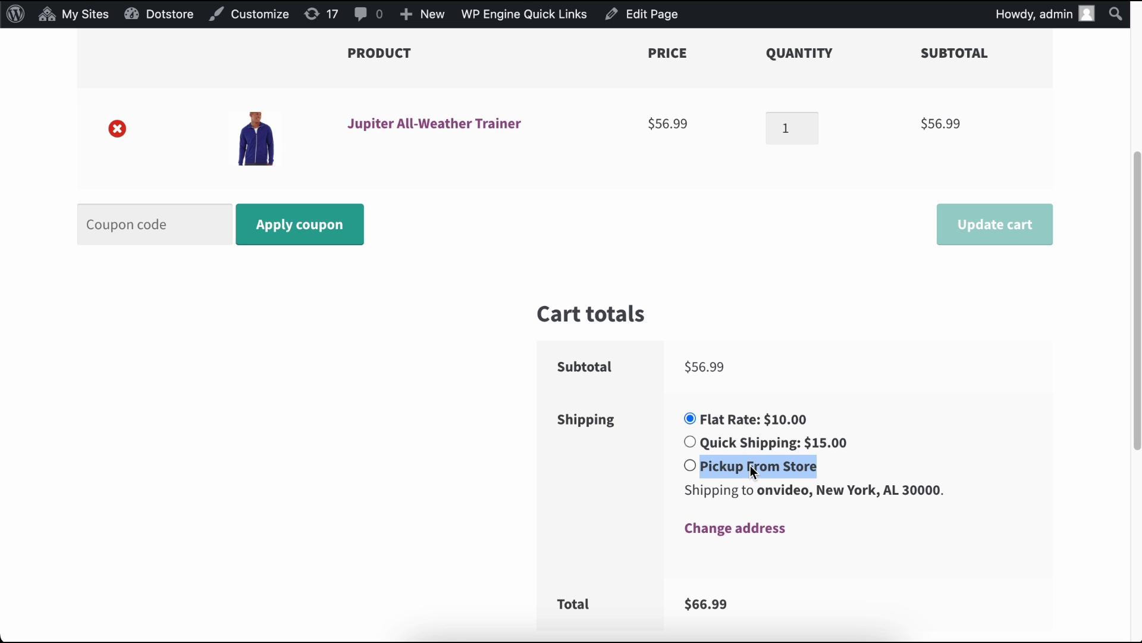
left_click(720, 465)
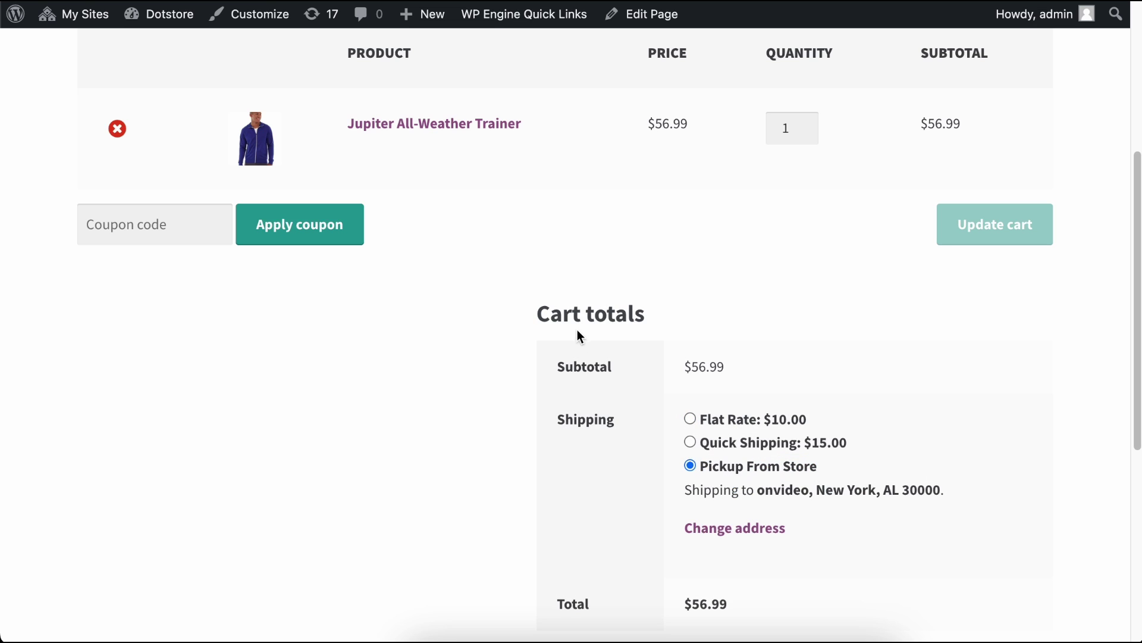
scroll(576, 331, "up", 3)
scroll(574, 327, "up", 2)
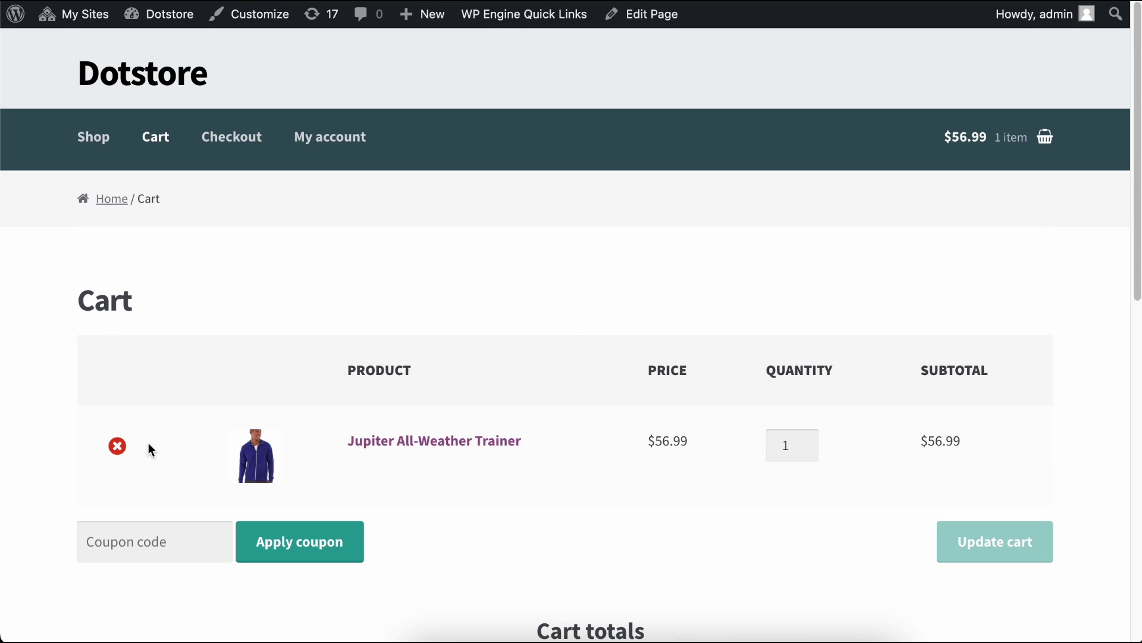
- Remove the Jupiter All-Weather Trainer and add Helena Hooded Fleece from the Shop page
left_click(117, 450)
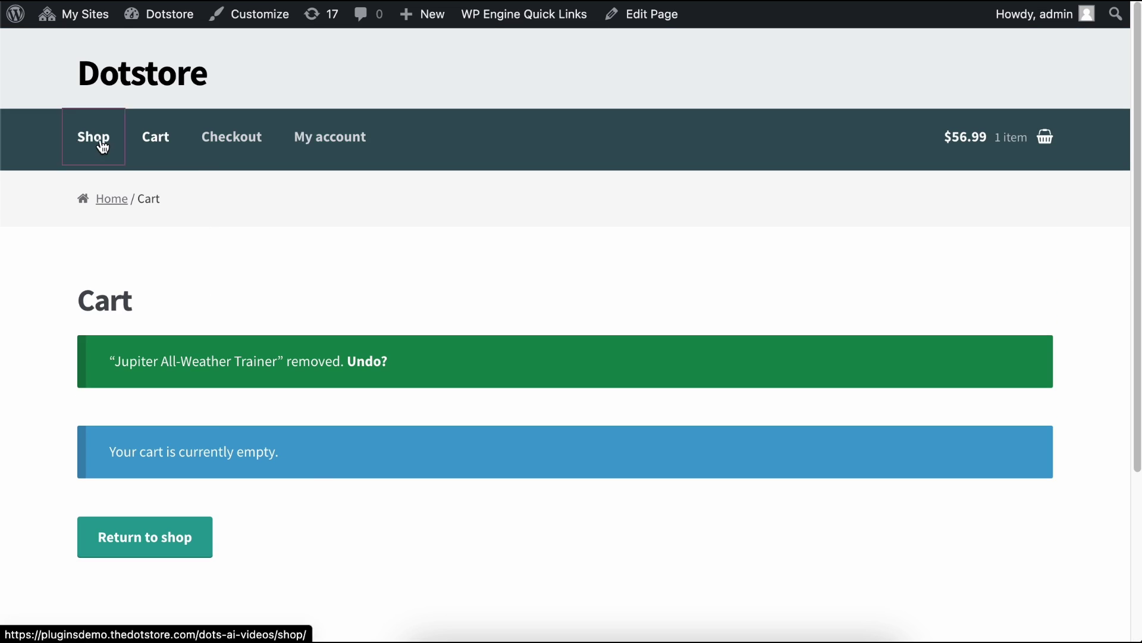
scroll(630, 348, "down", 5)
scroll(630, 348, "down", 5)
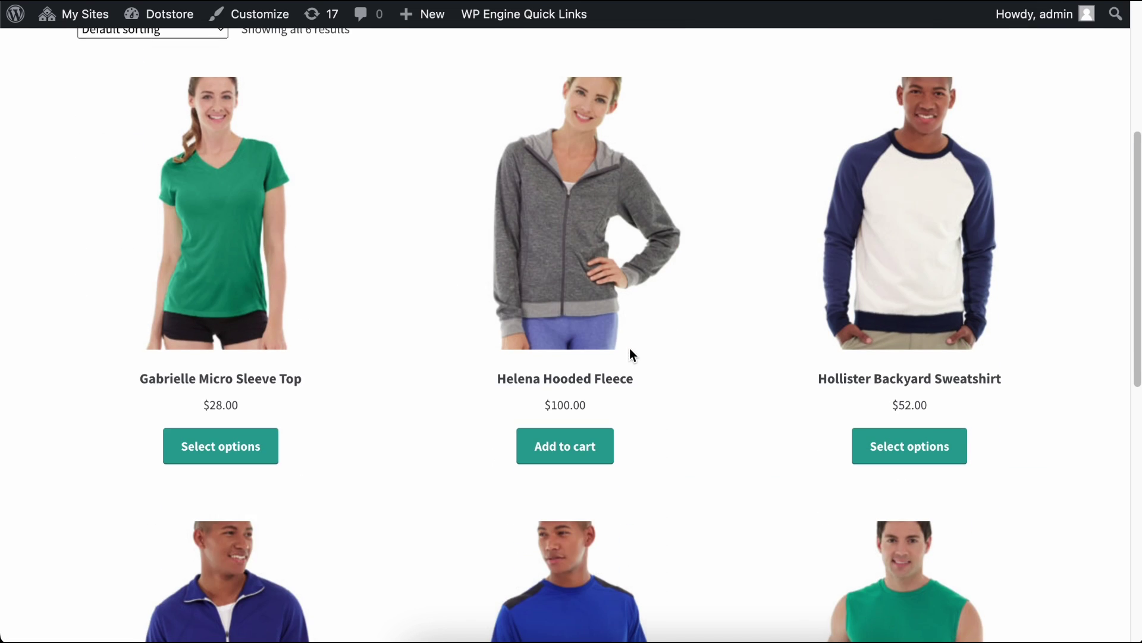
left_click(569, 453)
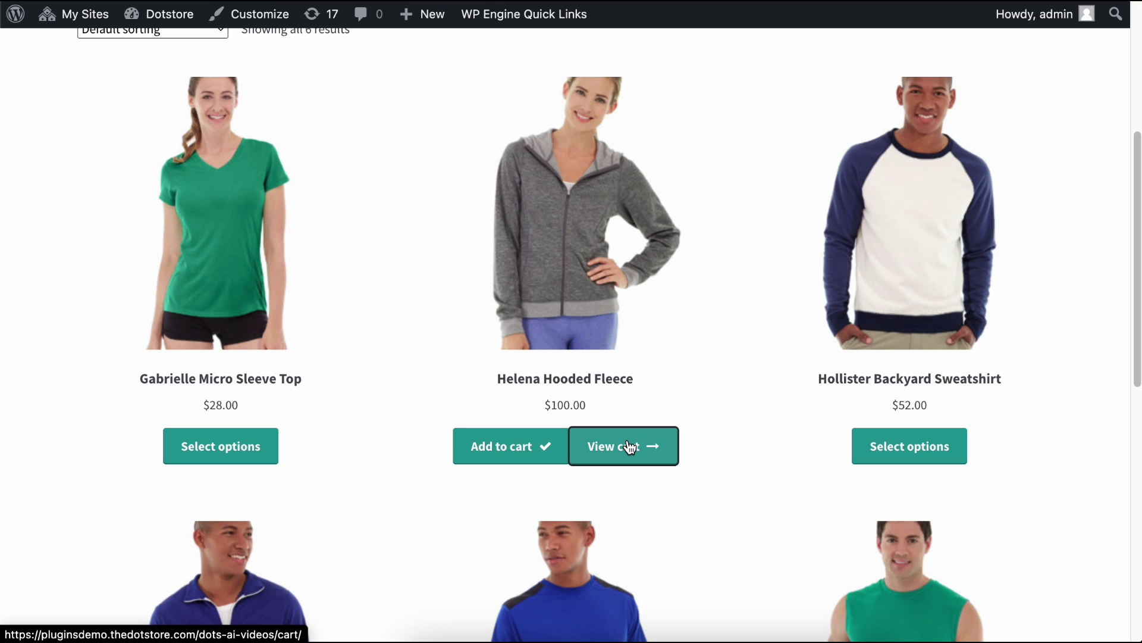
- Check the cart totals: only Flat Rate and Quick Shipping offered, total $110.00
left_click(629, 447)
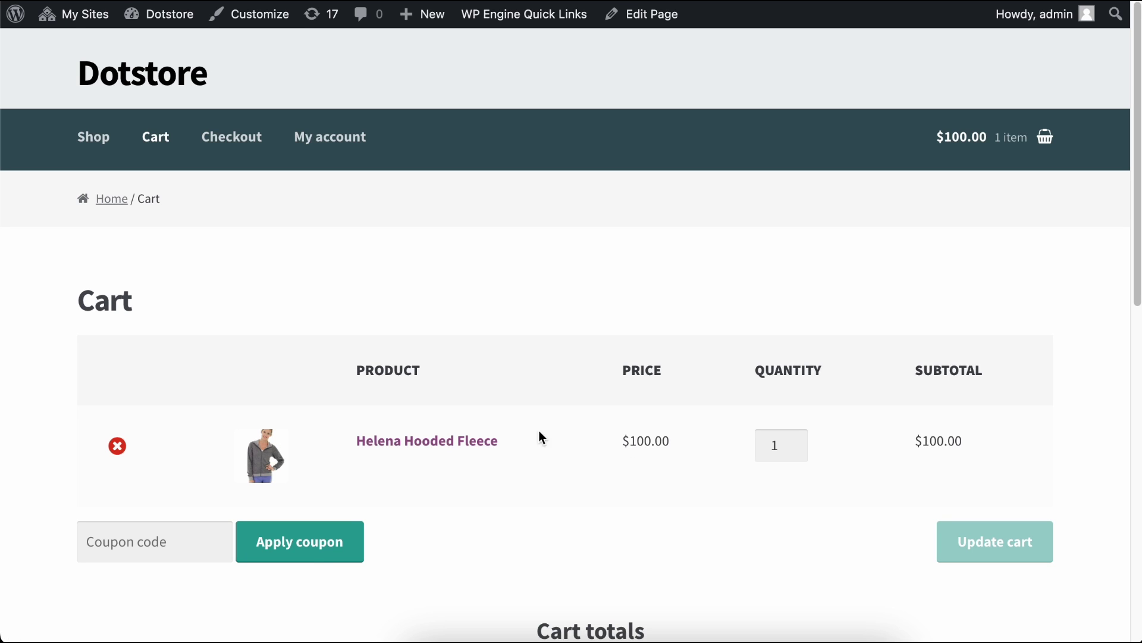
scroll(535, 428, "down", 3)
scroll(534, 428, "down", 3)
scroll(534, 429, "down", 2)
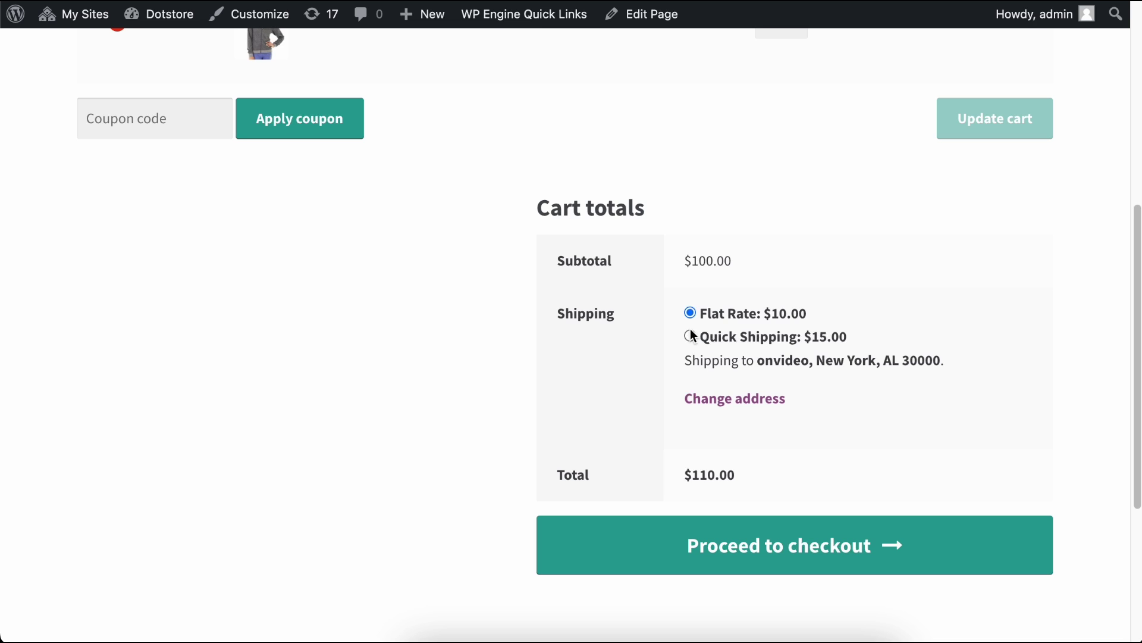
scroll(470, 246, "up", 3)
scroll(725, 324, "down", 2)
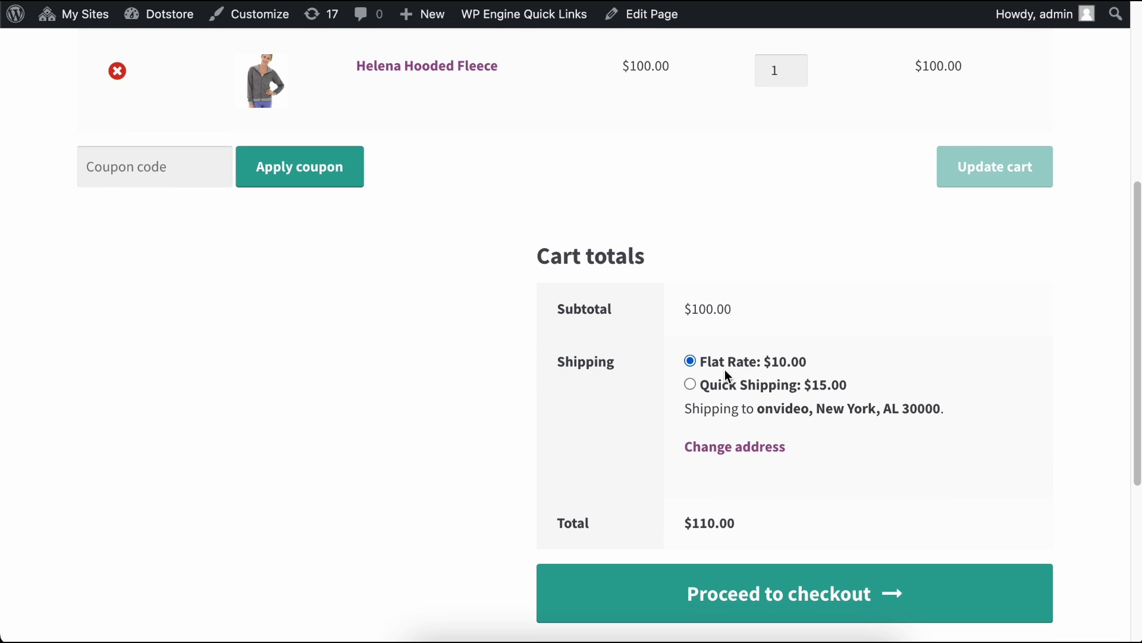
- Go to checkout with the Helena Hooded Fleece and scroll down to the payment methods
left_click(670, 587)
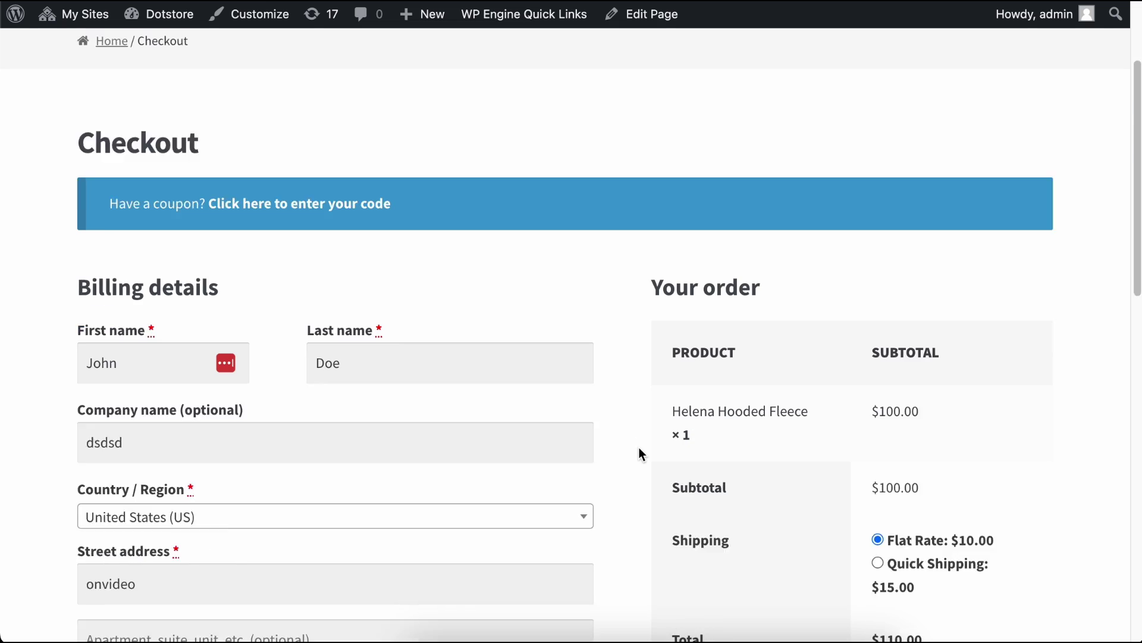
scroll(638, 452, "down", 3)
scroll(774, 404, "down", 1)
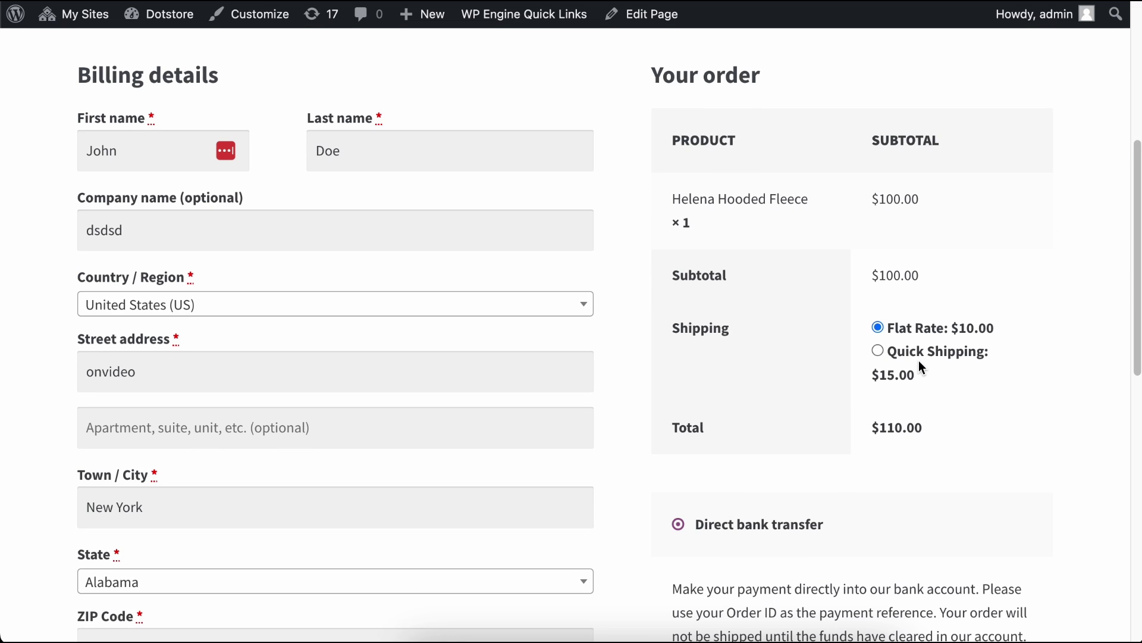
scroll(917, 392, "down", 3)
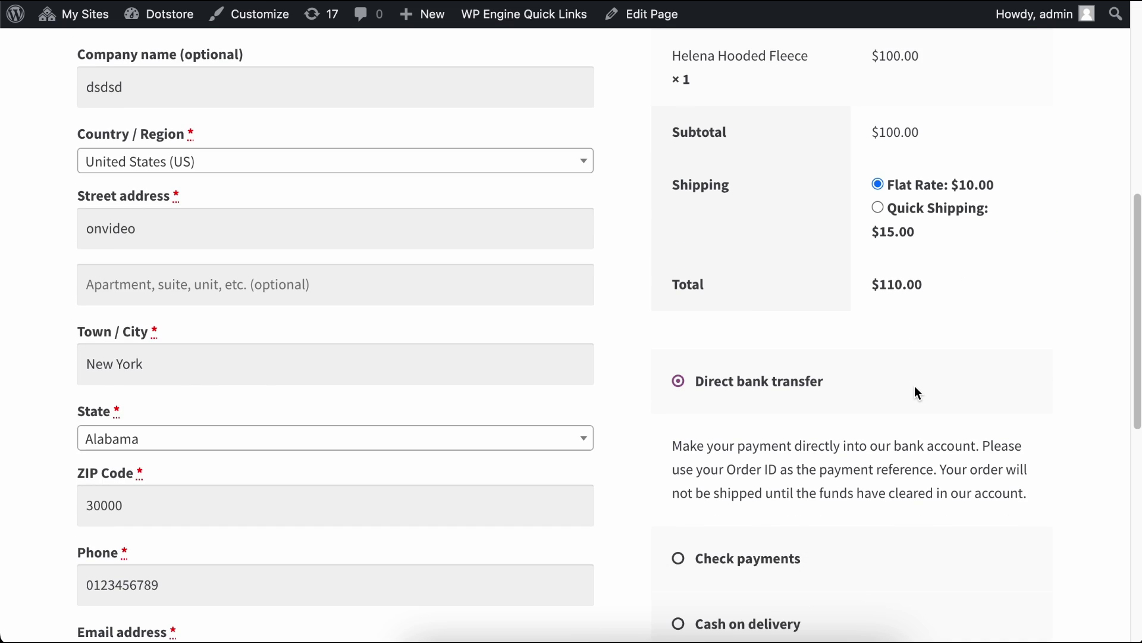
scroll(916, 393, "down", 2)
scroll(916, 393, "down", 3)
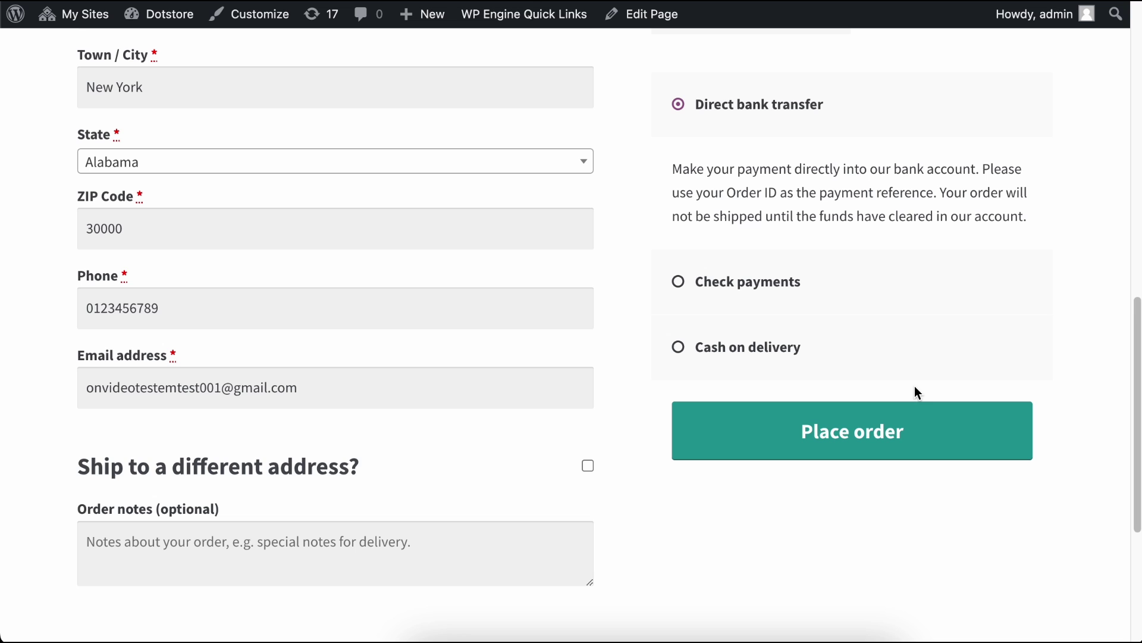
left_click(807, 439)
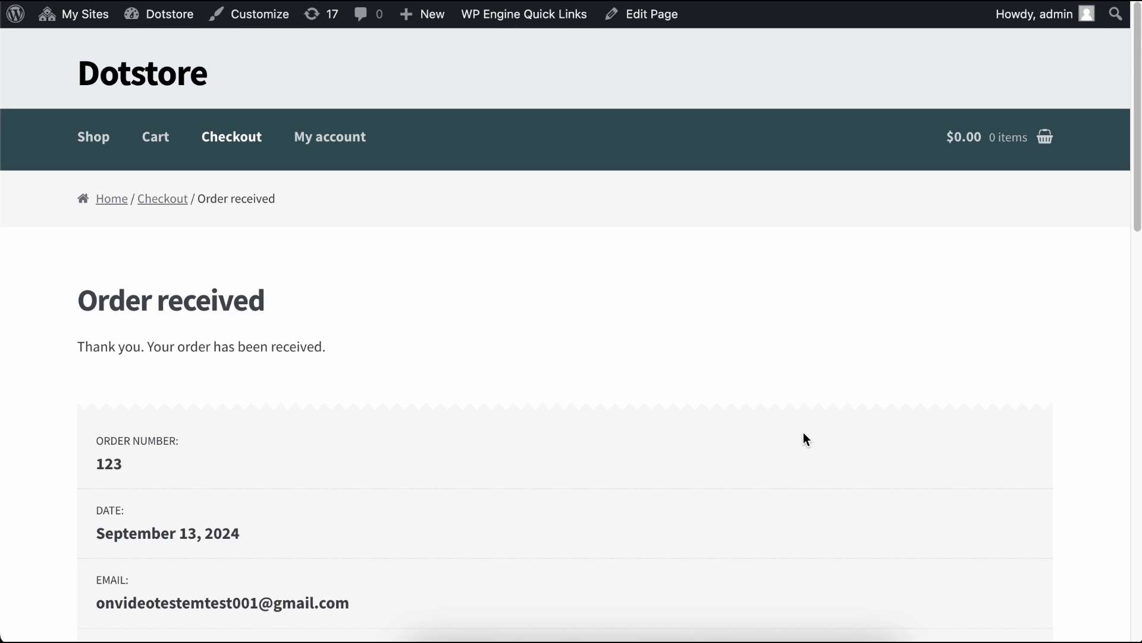
scroll(788, 431, "down", 1)
scroll(788, 432, "down", 3)
scroll(788, 431, "down", 4)
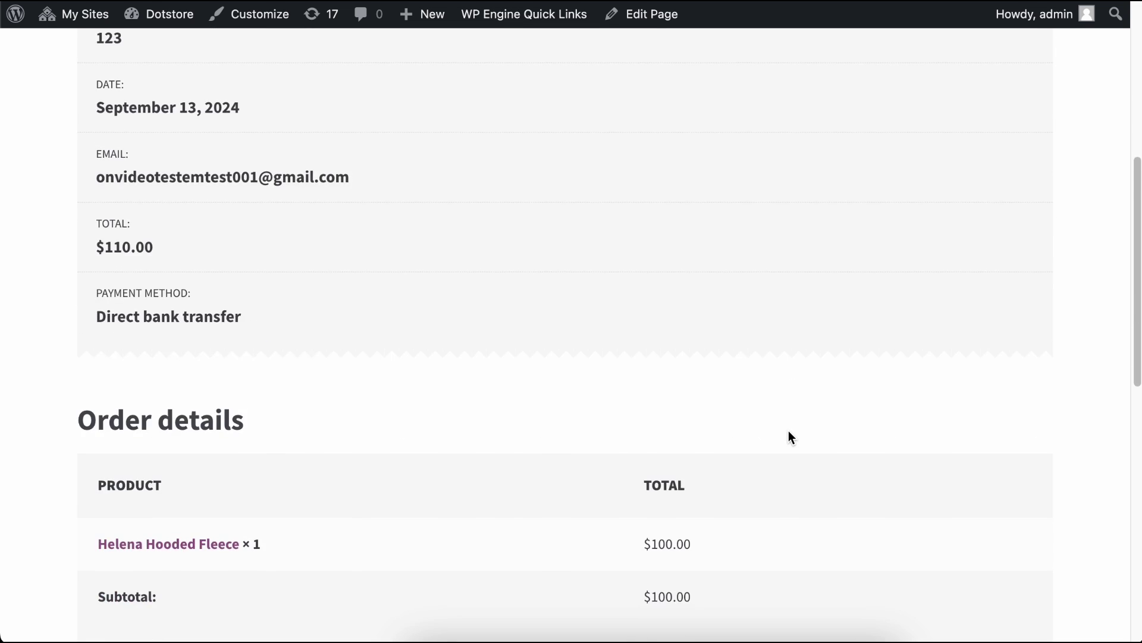
scroll(789, 431, "down", 3)
scroll(788, 437, "down", 1)
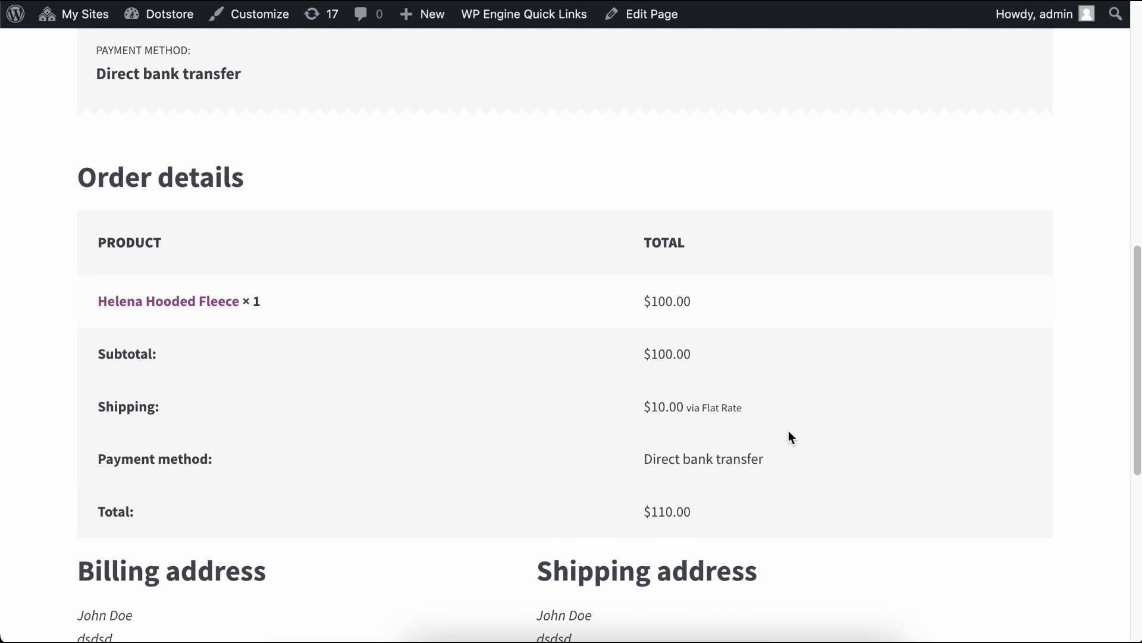
left_click_drag(752, 408, 633, 410)
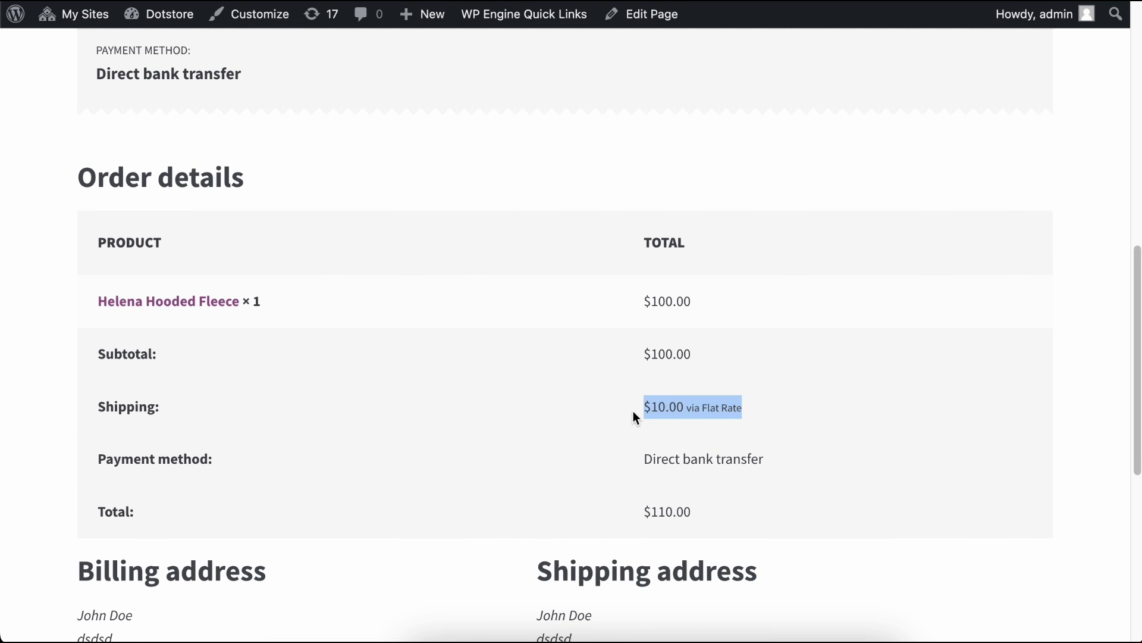
left_click(553, 408)
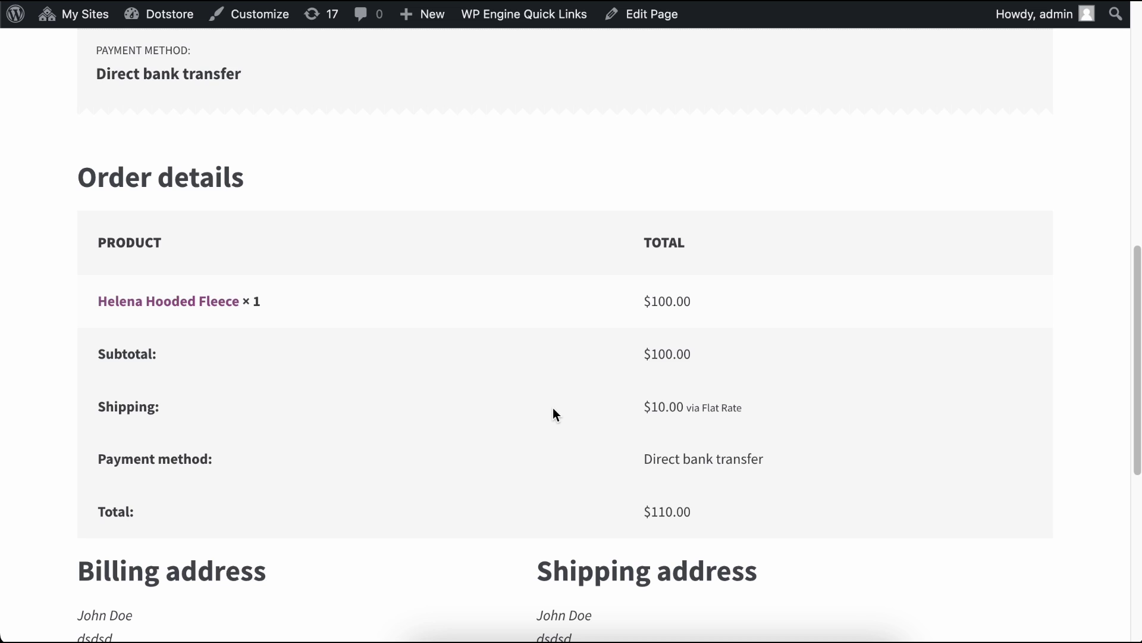